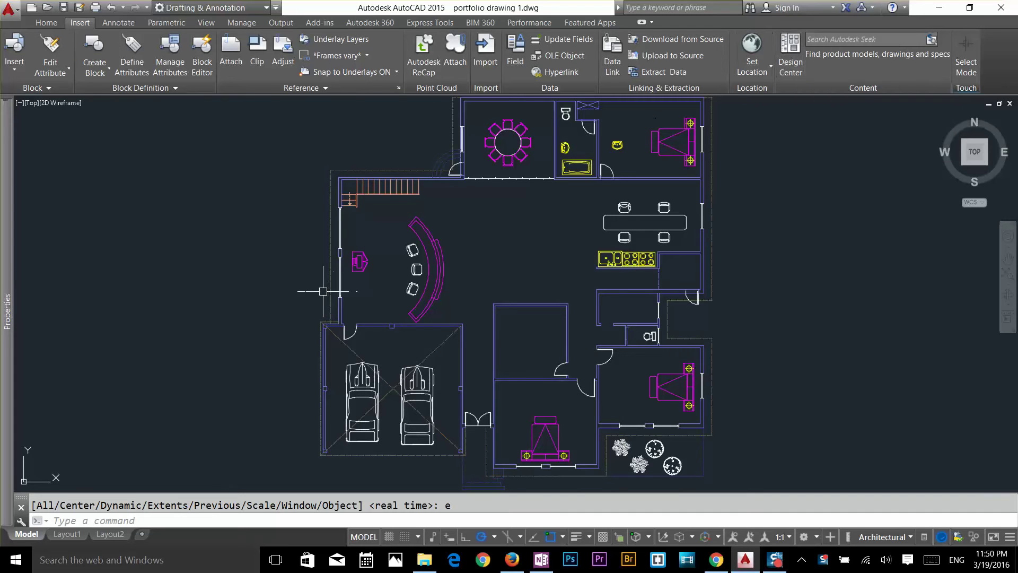
Open DesignCenter, collapse the en-us sample folder and look through the surrounding AutoCAD 2015 program folders.
{"action": "type", "text": "ADC"}
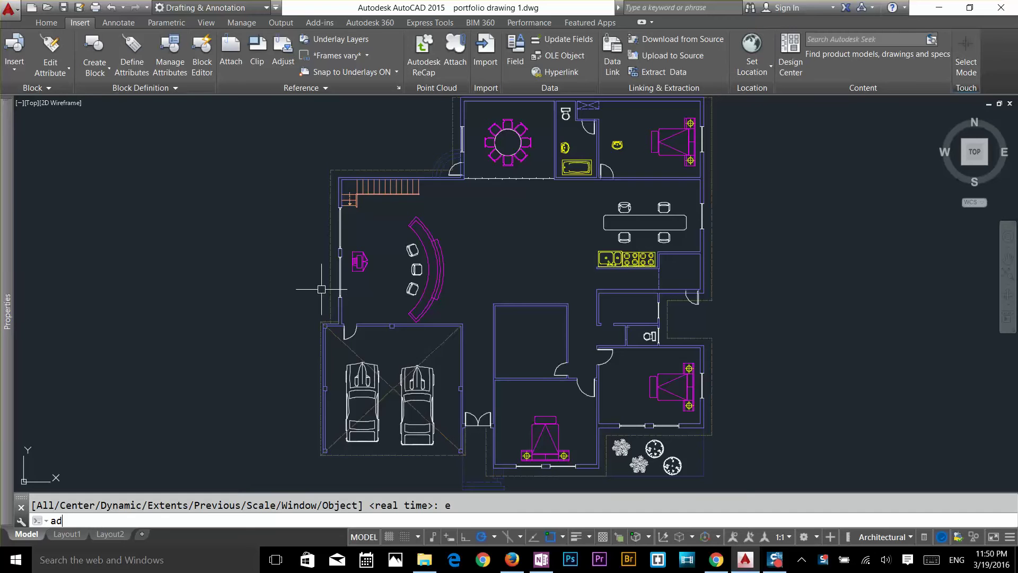
{"action": "key", "text": "Return"}
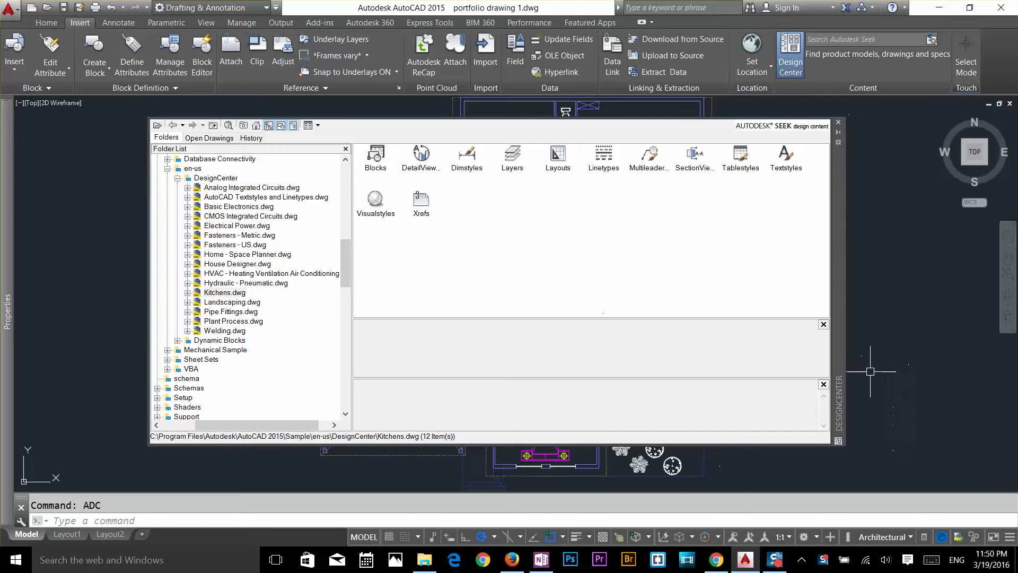
{"action": "left_click", "coordinate": [168, 169]}
{"action": "scroll", "coordinate": [197, 207], "scroll_direction": "up", "scroll_amount": 2}
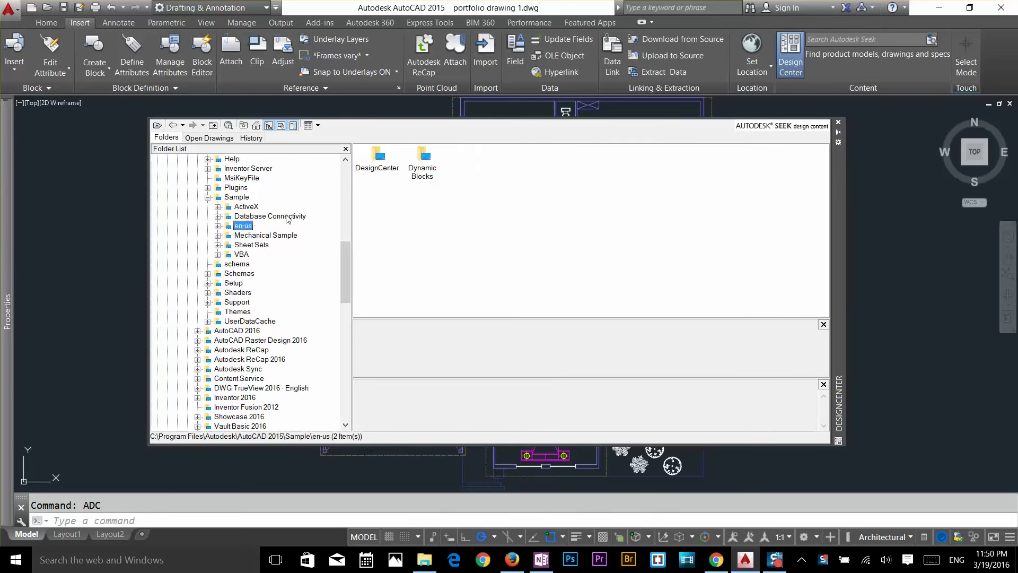
{"action": "left_click_drag", "start_coordinate": [342, 254], "coordinate": [345, 218]}
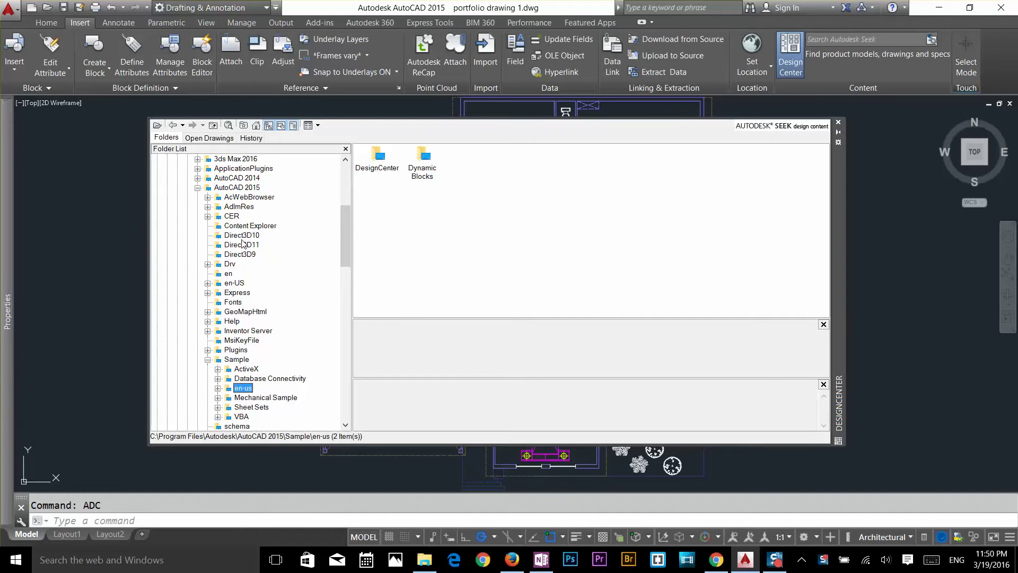
{"action": "scroll", "coordinate": [242, 244], "scroll_direction": "down", "scroll_amount": 5}
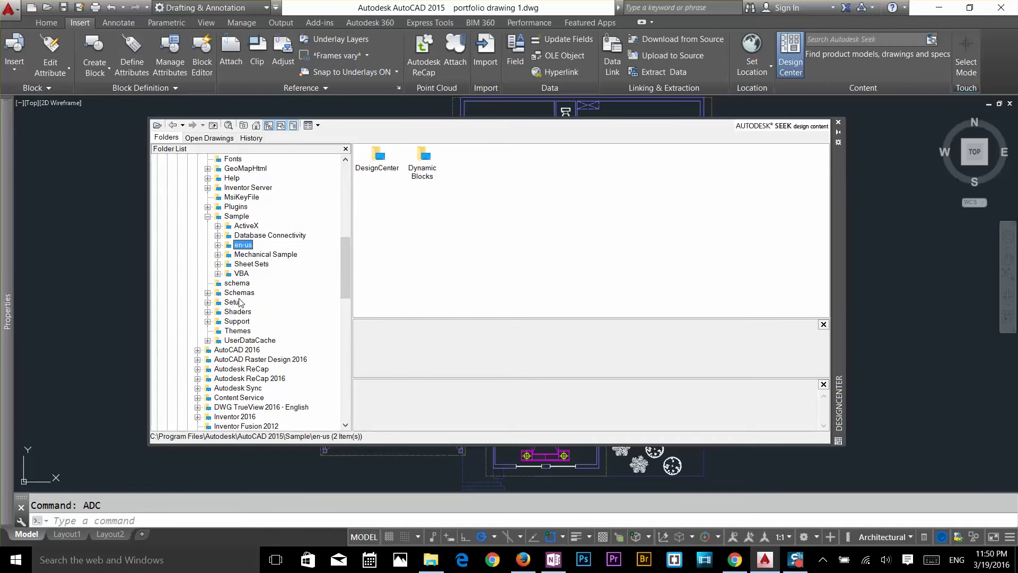
{"action": "scroll", "coordinate": [250, 273], "scroll_direction": "down", "scroll_amount": 5}
{"action": "scroll", "coordinate": [242, 281], "scroll_direction": "down", "scroll_amount": 5}
{"action": "scroll", "coordinate": [242, 280], "scroll_direction": "up", "scroll_amount": 10}
{"action": "scroll", "coordinate": [236, 275], "scroll_direction": "up", "scroll_amount": 1}
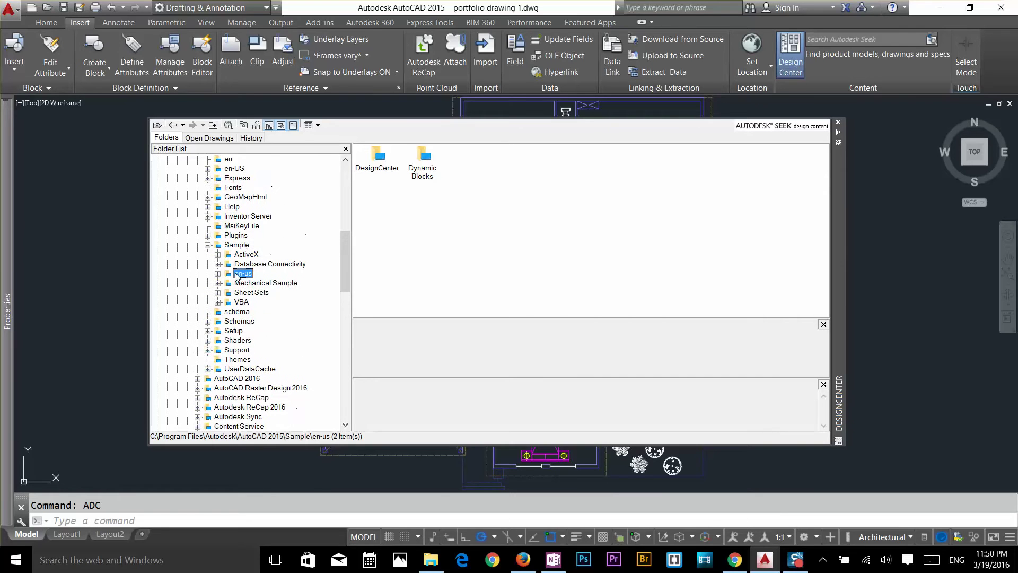
Collapse and re-expand the Sample folder, and browse through en-us to the DesignCenter folder's drawings.
{"action": "left_click", "coordinate": [208, 245]}
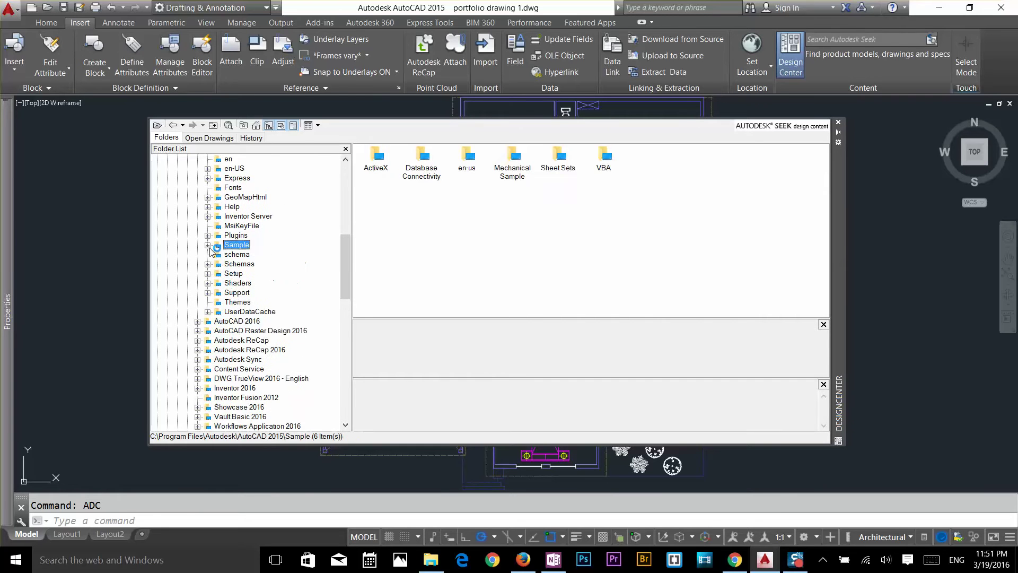
{"action": "scroll", "coordinate": [248, 253], "scroll_direction": "up", "scroll_amount": 1}
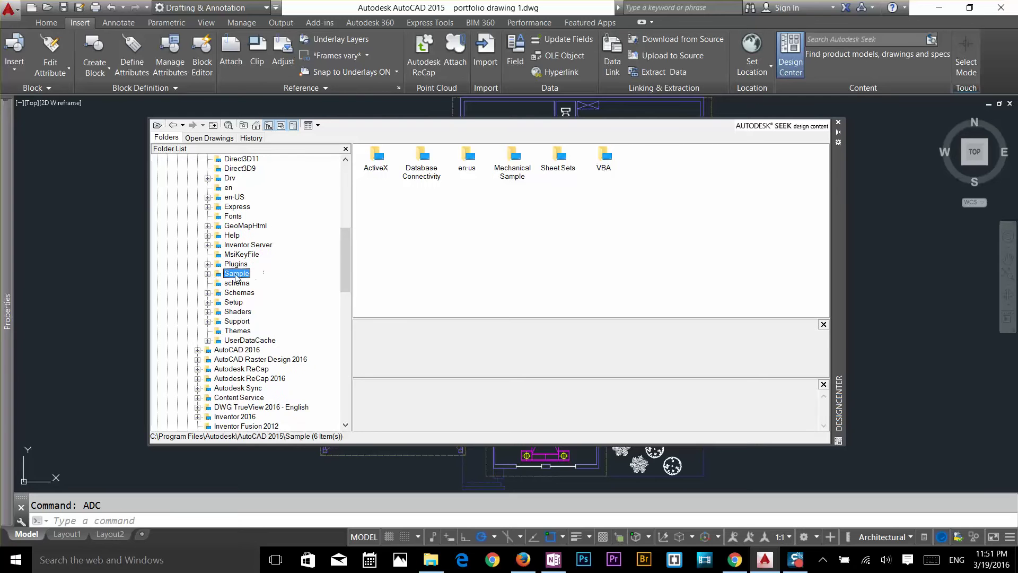
{"action": "left_click", "coordinate": [208, 275]}
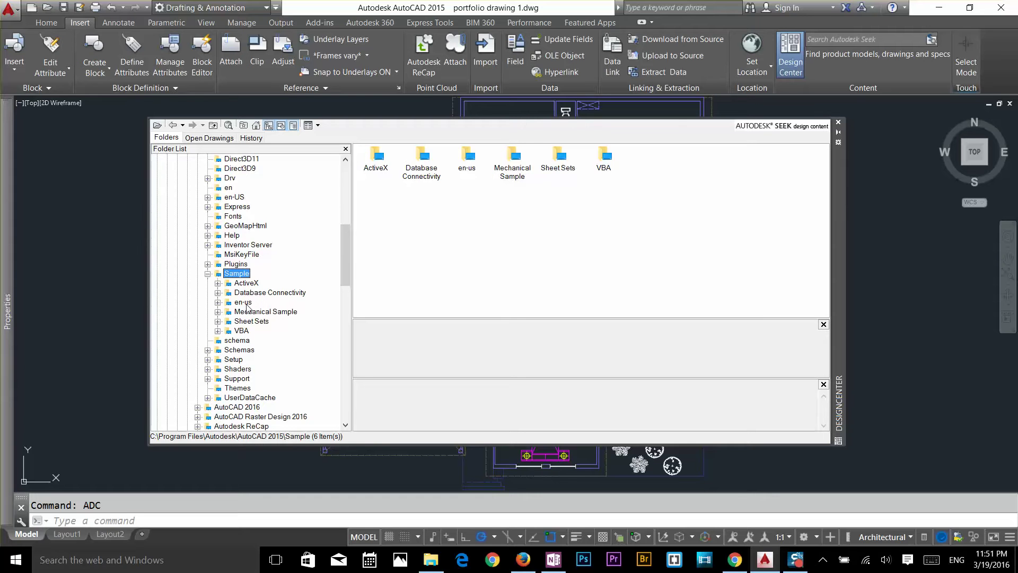
{"action": "left_click", "coordinate": [217, 303]}
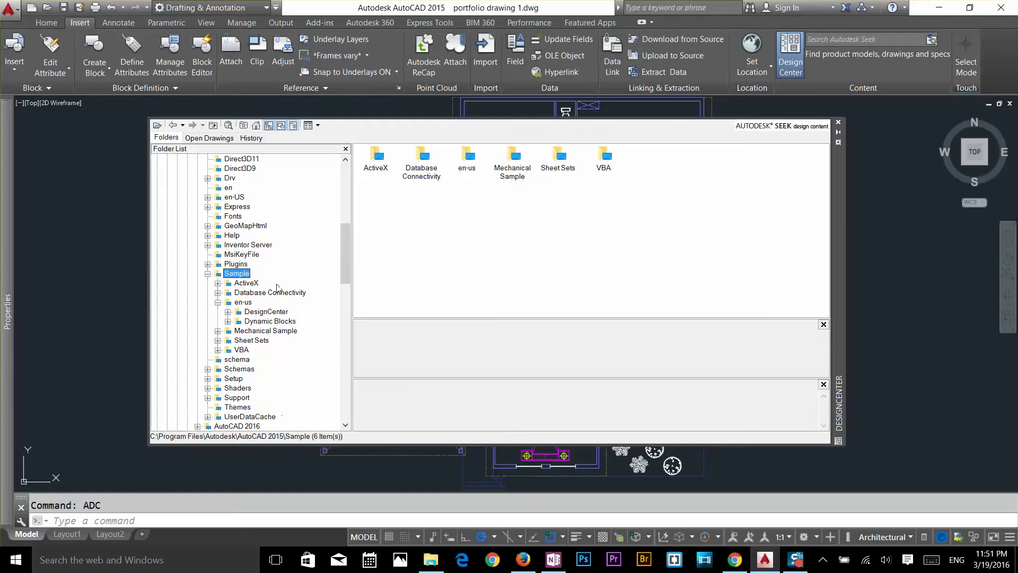
{"action": "scroll", "coordinate": [225, 305], "scroll_direction": "down", "scroll_amount": 1}
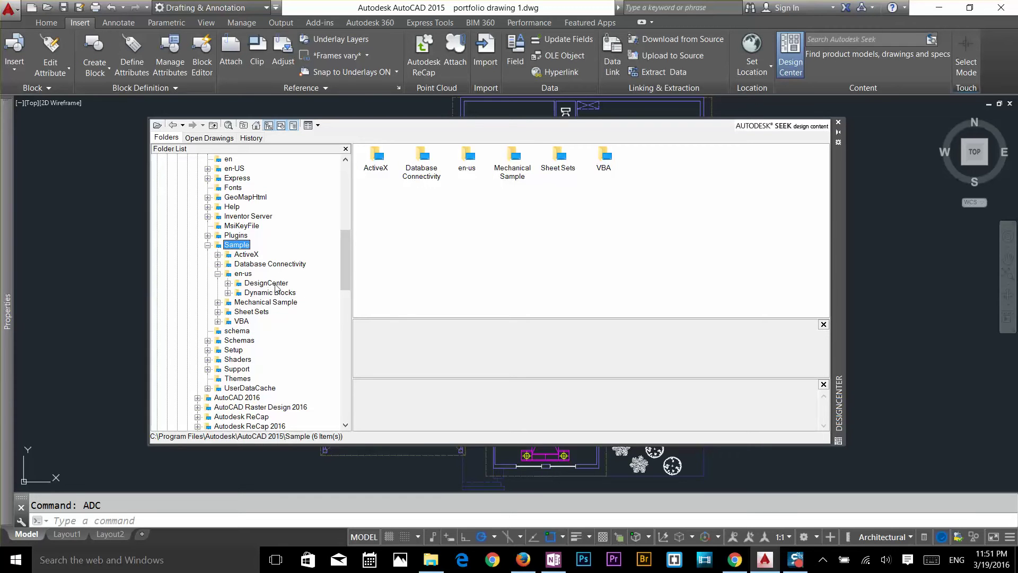
{"action": "left_click", "coordinate": [260, 284]}
{"action": "left_click", "coordinate": [228, 284]}
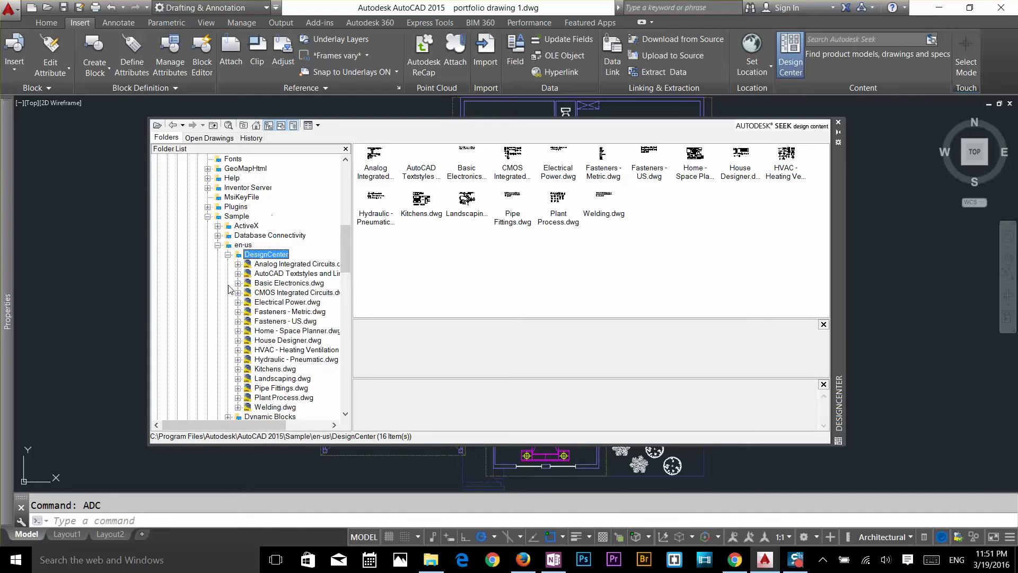
Expand Kitchens.dwg in the DesignCenter folder and display its blocks.
{"action": "left_click_drag", "start_coordinate": [221, 428], "coordinate": [276, 429]}
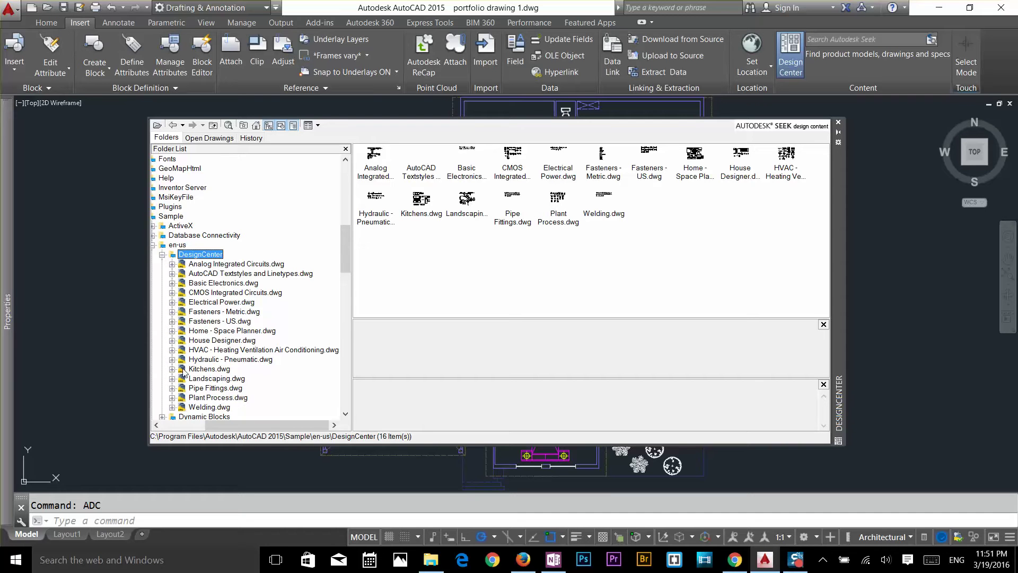
{"action": "scroll", "coordinate": [227, 344], "scroll_direction": "down", "scroll_amount": 1}
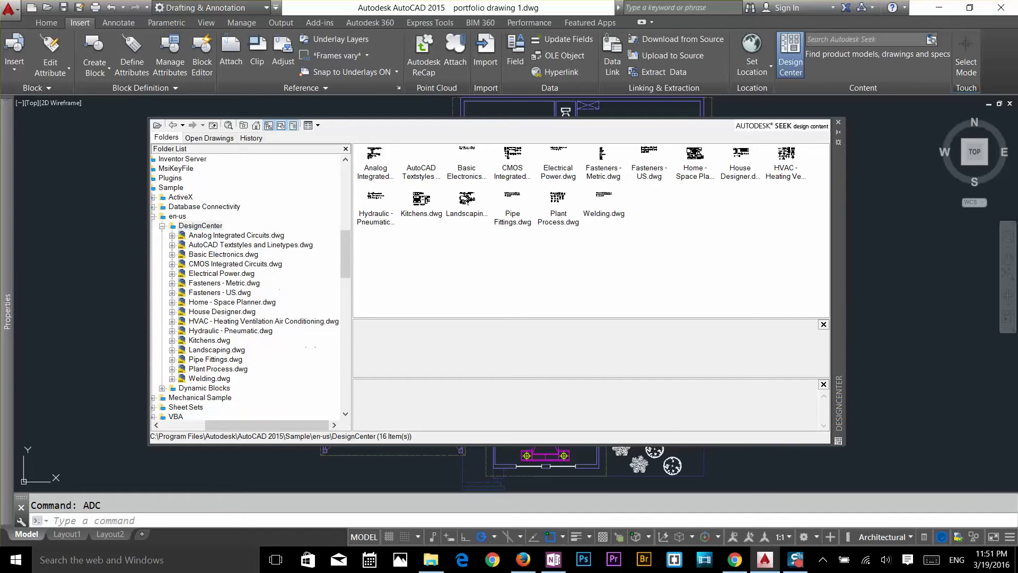
{"action": "left_click", "coordinate": [173, 342]}
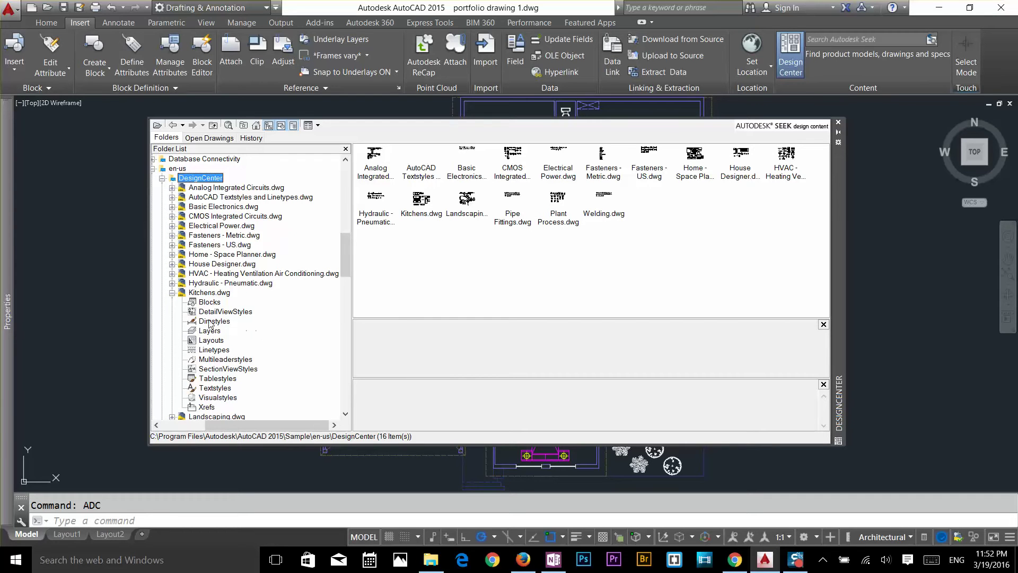
{"action": "left_click", "coordinate": [218, 294]}
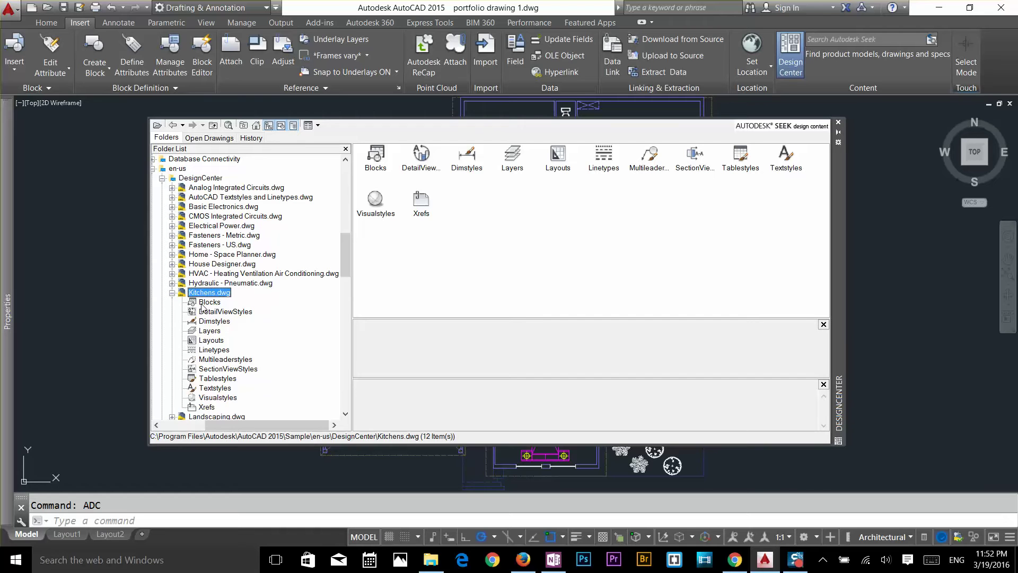
{"action": "double_click", "coordinate": [380, 155]}
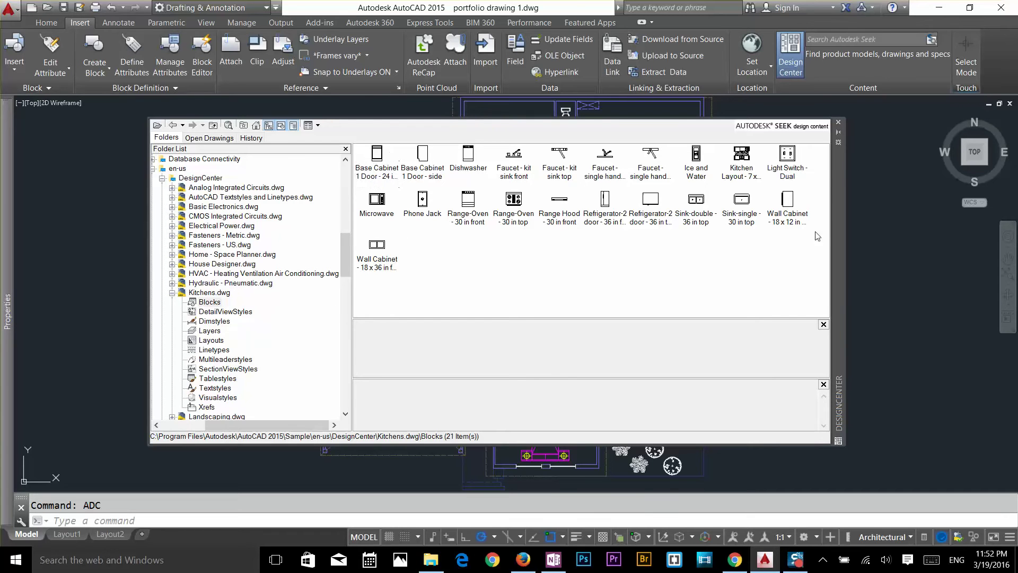
Move the DesignCenter window off the empty drawing area and place the Microwave block beside the floor plan.
{"action": "left_click_drag", "start_coordinate": [836, 230], "coordinate": [738, 267]}
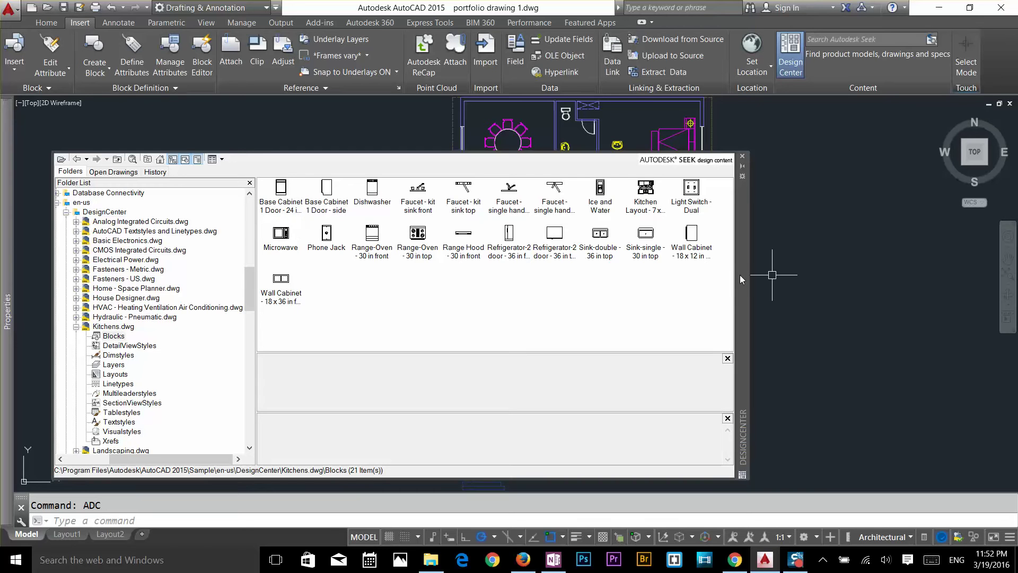
{"action": "left_click_drag", "start_coordinate": [743, 276], "coordinate": [740, 285]}
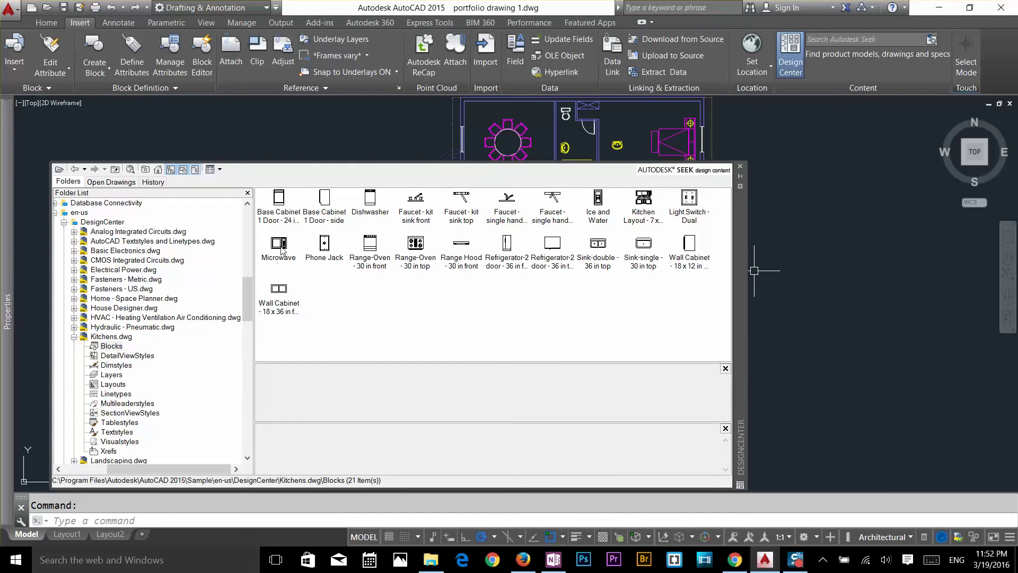
{"action": "mouse_move", "coordinate": [281, 250]}
{"action": "left_mouse_down"}
{"action": "mouse_move", "coordinate": [858, 295]}
{"action": "mouse_move", "coordinate": [769, 225]}
{"action": "mouse_move", "coordinate": [492, 265]}
{"action": "mouse_move", "coordinate": [276, 261]}
{"action": "mouse_move", "coordinate": [282, 250]}
{"action": "left_mouse_up"}
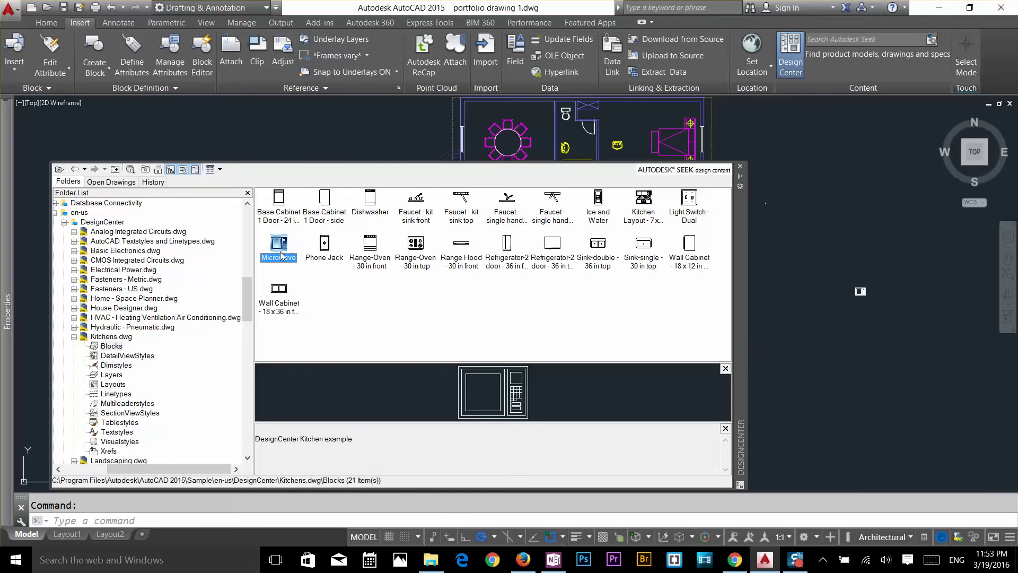
Insert a second Microwave block above the first one, at scale 1.00 and rotation 0, using the Insert dialog.
{"action": "double_click", "coordinate": [282, 250]}
{"action": "left_click_drag", "start_coordinate": [671, 159], "coordinate": [602, 202]}
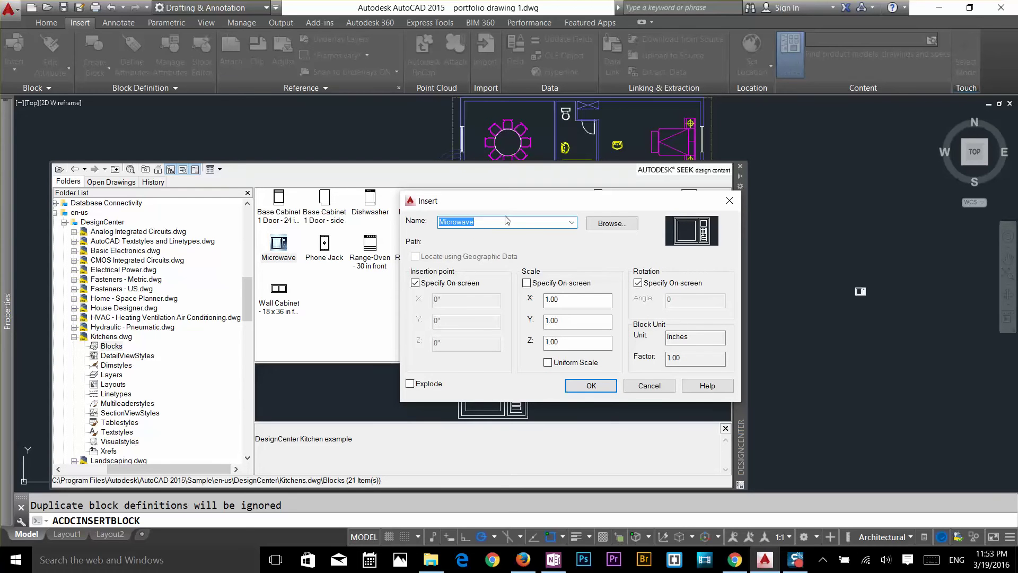
{"action": "left_click", "coordinate": [610, 387]}
{"action": "left_click", "coordinate": [810, 233]}
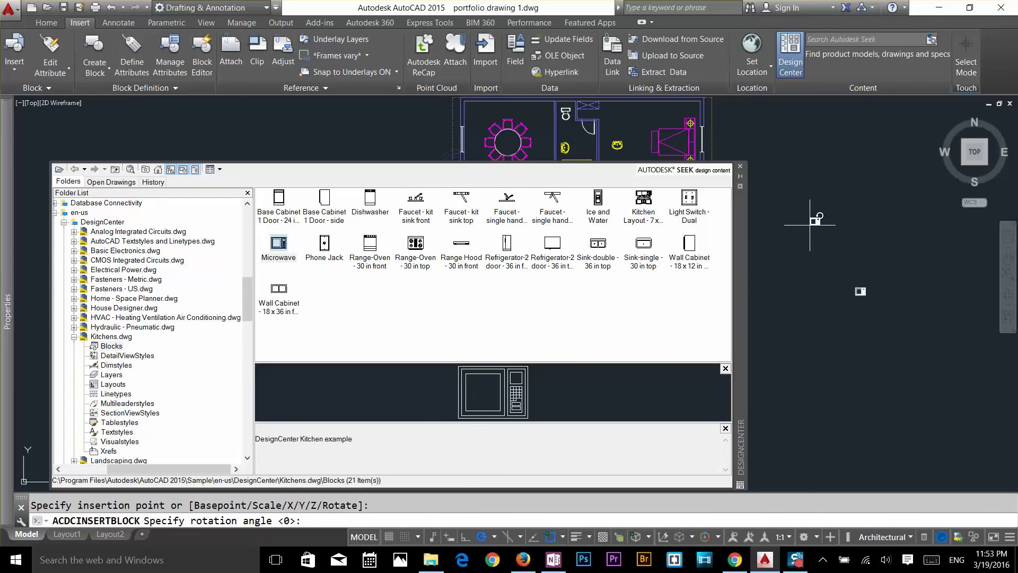
{"action": "left_click", "coordinate": [810, 300]}
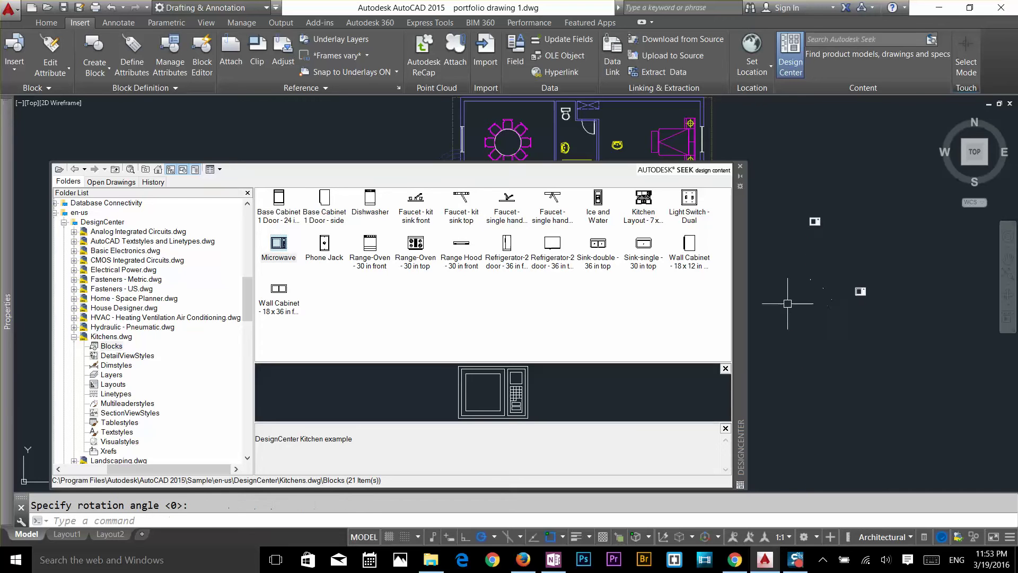
Select the upper Microwave block and examine its block reference properties.
{"action": "left_click", "coordinate": [827, 195]}
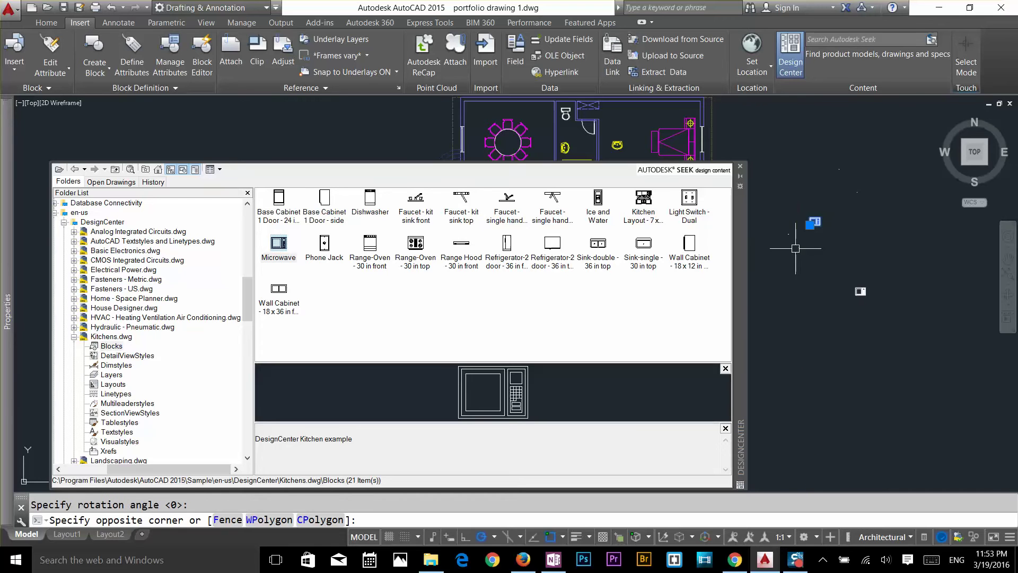
{"action": "left_click", "coordinate": [764, 258]}
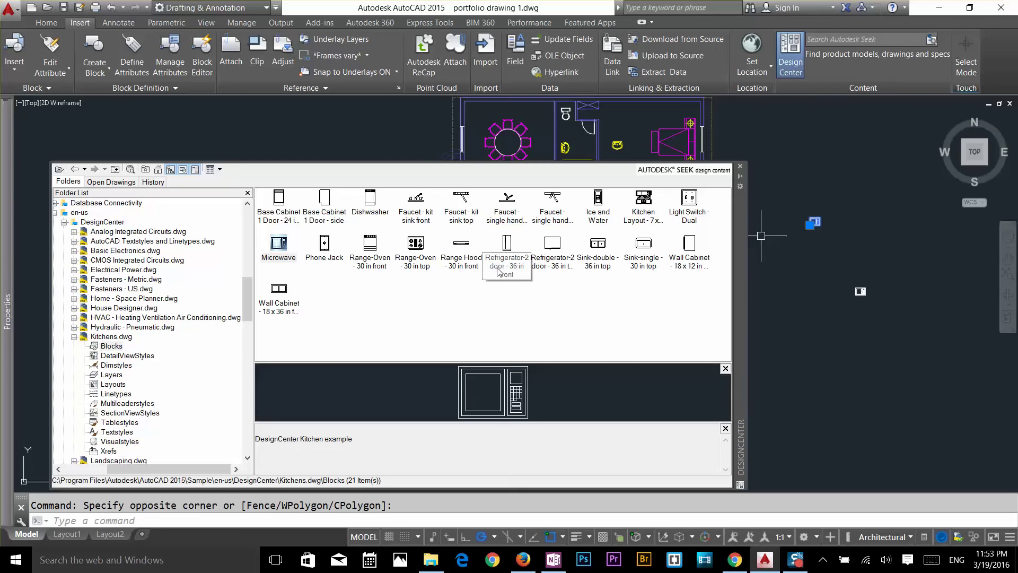
{"action": "mouse_move", "coordinate": [8, 312]}
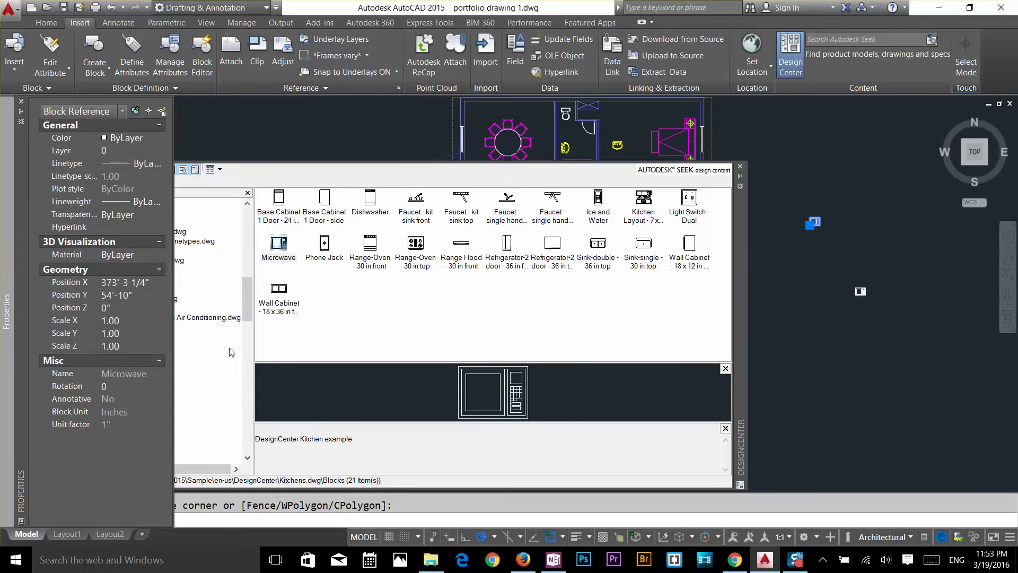
{"action": "left_click", "coordinate": [423, 168]}
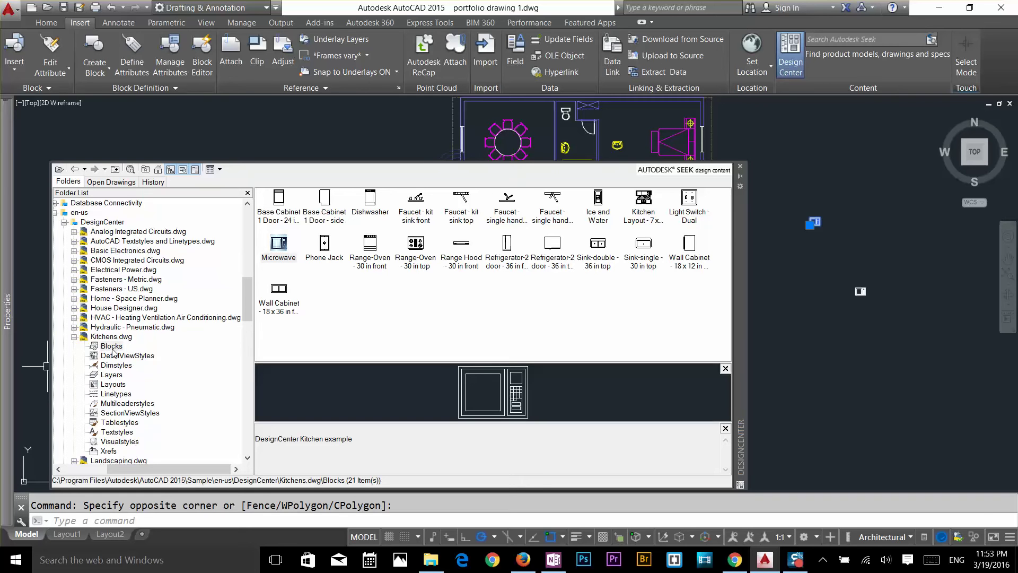
Collapse Kitchens.dwg and look through the blocks in Basic Electronics.dwg.
{"action": "left_click", "coordinate": [75, 337]}
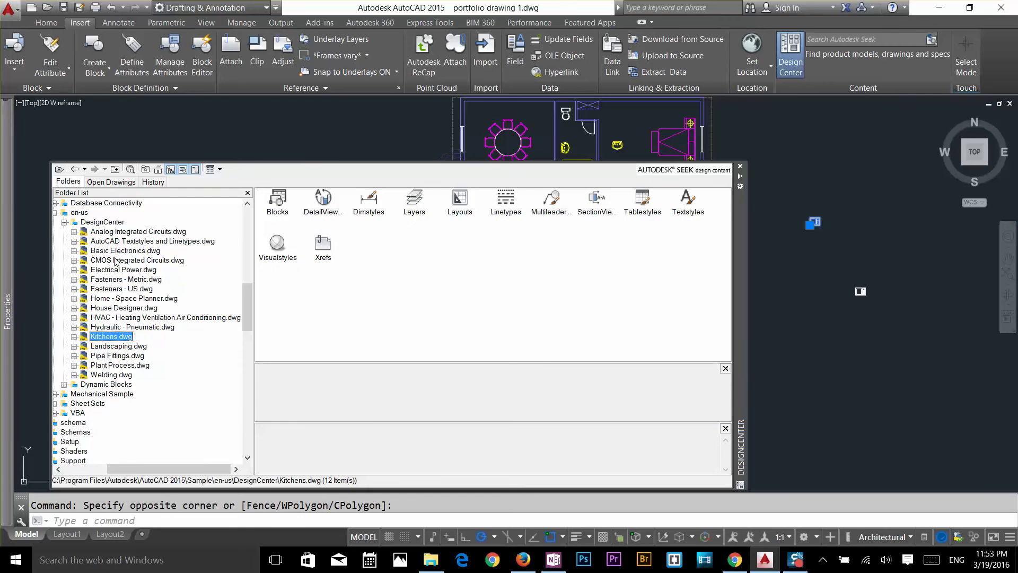
{"action": "left_click", "coordinate": [74, 251]}
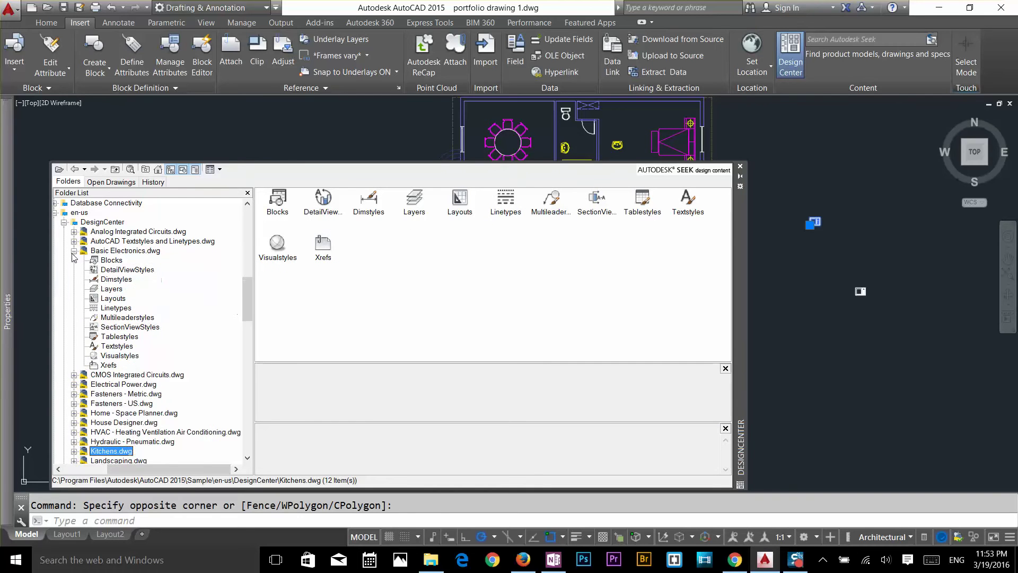
{"action": "left_click", "coordinate": [106, 261]}
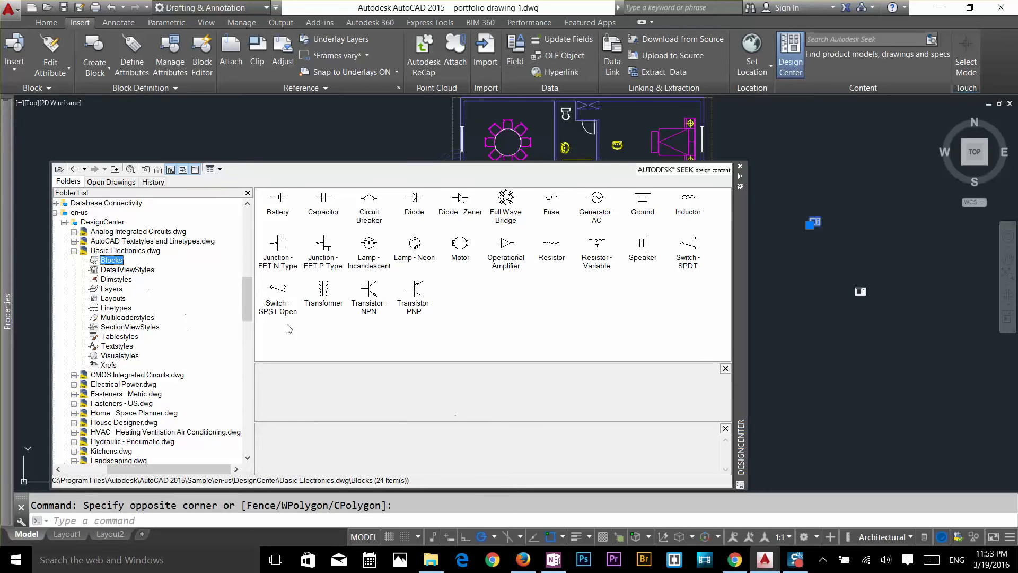
{"action": "left_click", "coordinate": [75, 252]}
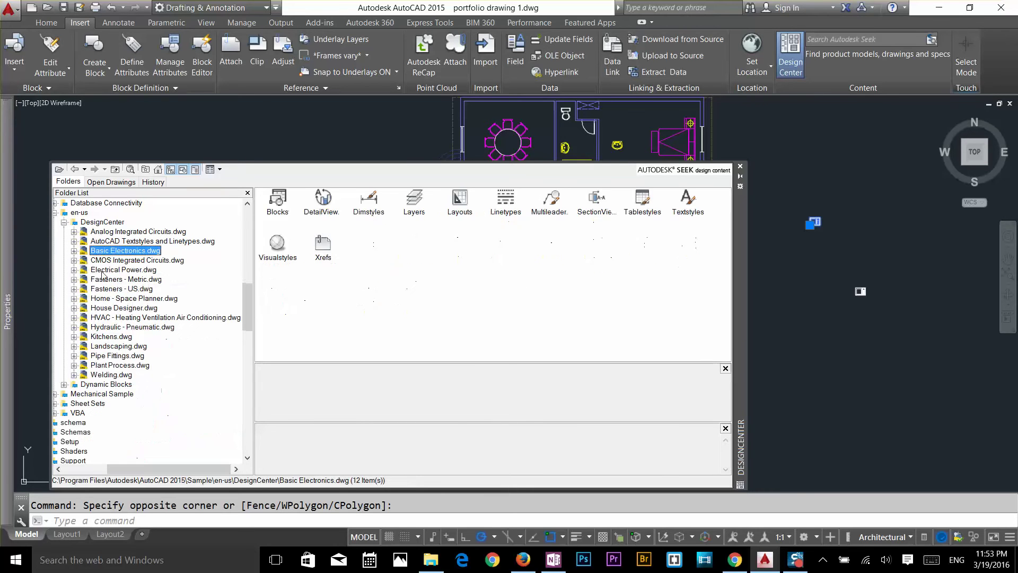
Browse the blocks in Home - Space Planner.dwg and preview the 30 x 60 in. desk, a roundback sofa and the baby grand piano.
{"action": "left_click", "coordinate": [74, 299]}
{"action": "left_click", "coordinate": [106, 310]}
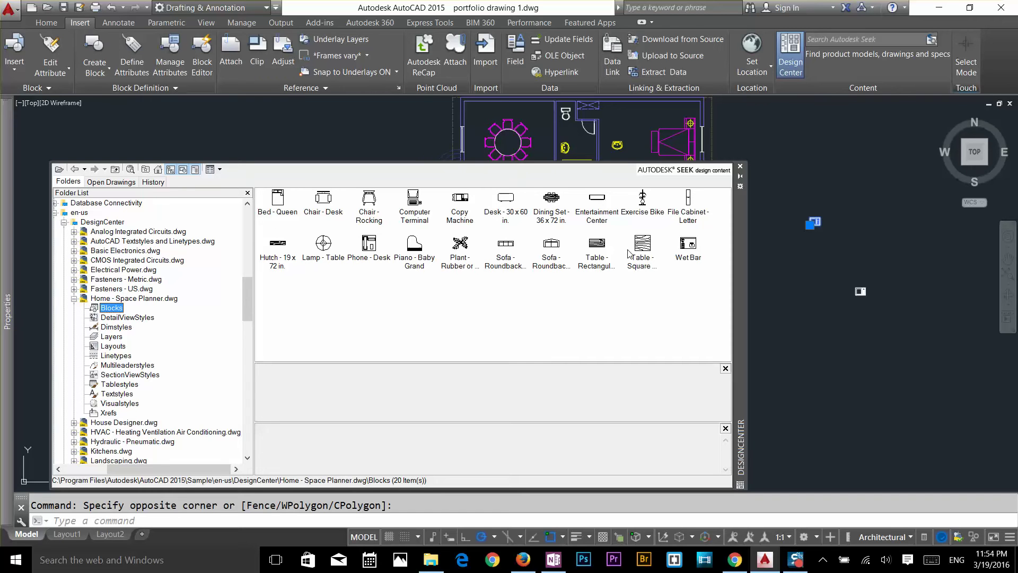
{"action": "left_click", "coordinate": [569, 222]}
{"action": "left_click", "coordinate": [520, 224]}
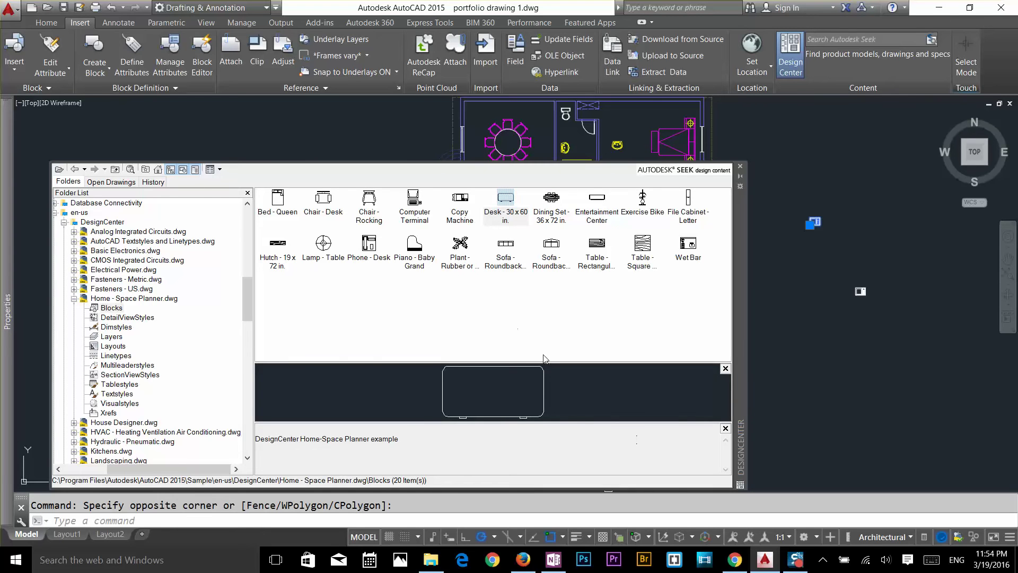
{"action": "left_click", "coordinate": [560, 252]}
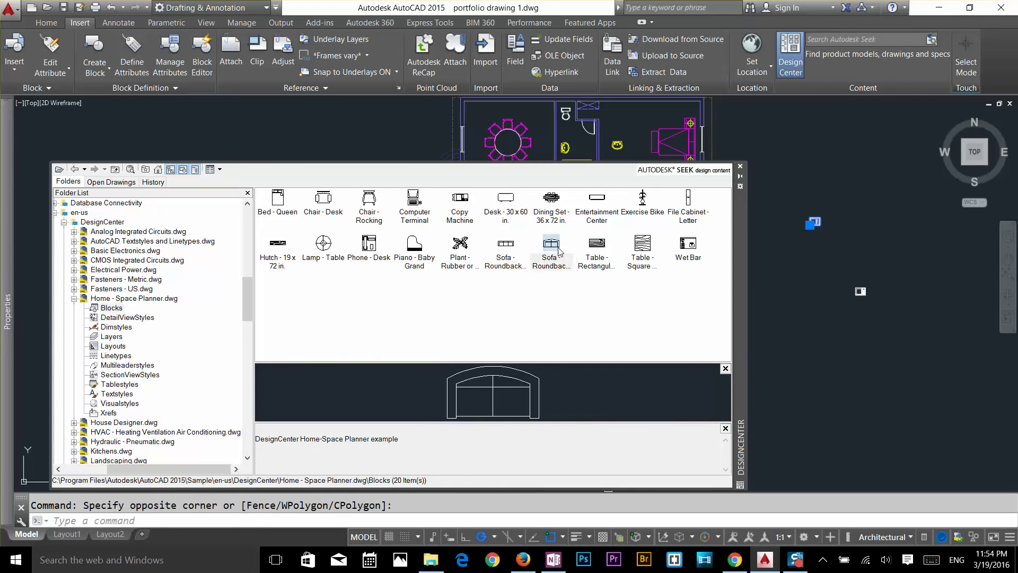
{"action": "left_click", "coordinate": [419, 268]}
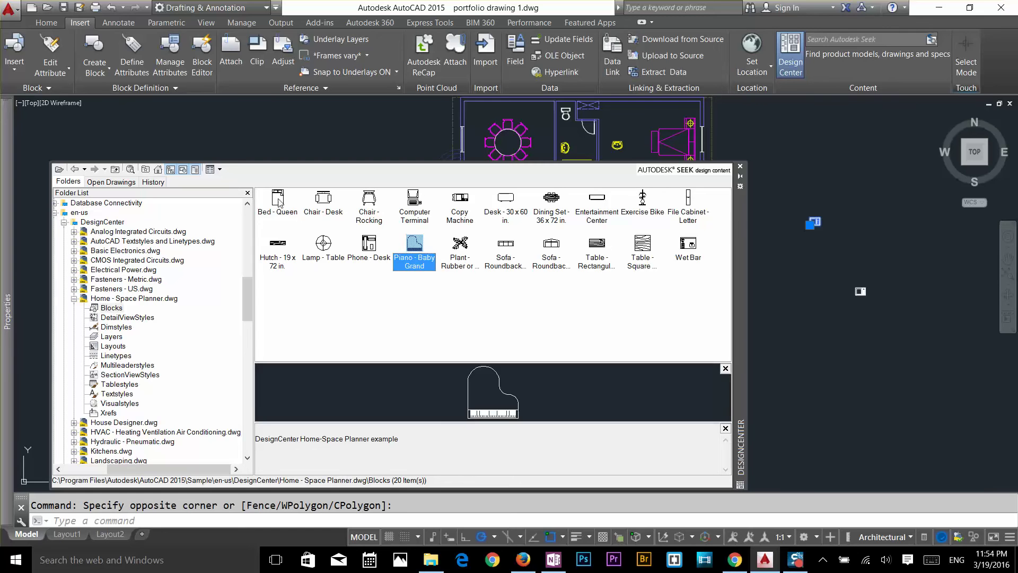
Check the insertion settings of the Bed - Queen block without inserting it, and look through the DesignCenter folder tree.
{"action": "double_click", "coordinate": [290, 210]}
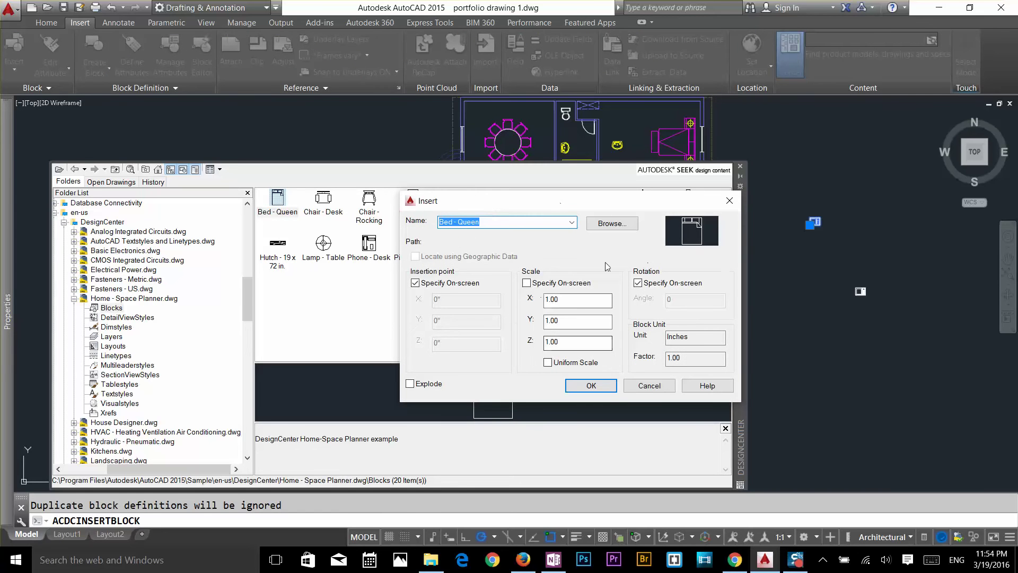
{"action": "left_click", "coordinate": [640, 387]}
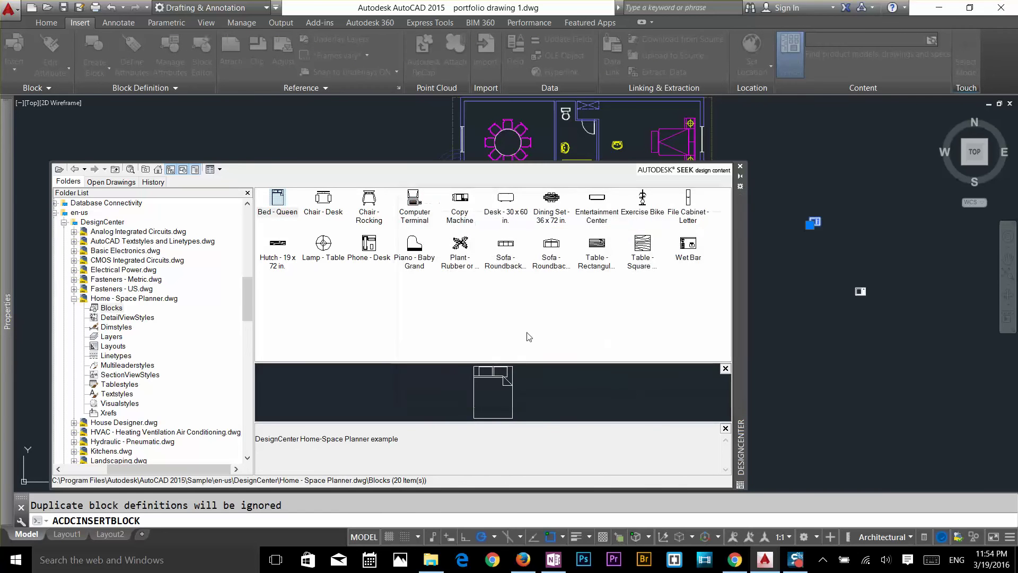
{"action": "scroll", "coordinate": [126, 353], "scroll_direction": "down", "scroll_amount": 15}
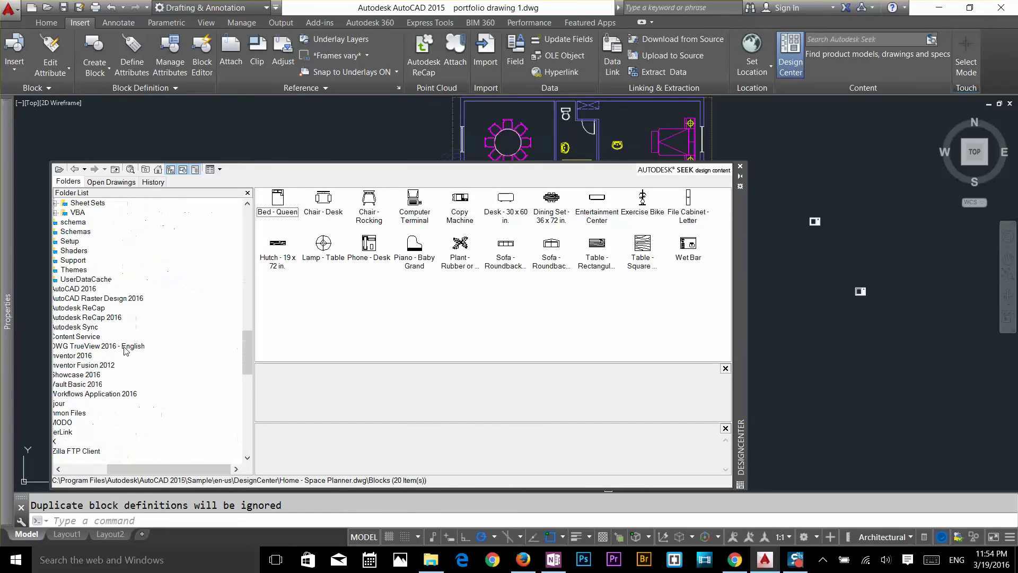
{"action": "left_click_drag", "start_coordinate": [138, 465], "coordinate": [106, 464]}
{"action": "scroll", "coordinate": [198, 310], "scroll_direction": "down", "scroll_amount": 10}
{"action": "scroll", "coordinate": [198, 337], "scroll_direction": "up", "scroll_amount": 15}
{"action": "scroll", "coordinate": [198, 338], "scroll_direction": "up", "scroll_amount": 1}
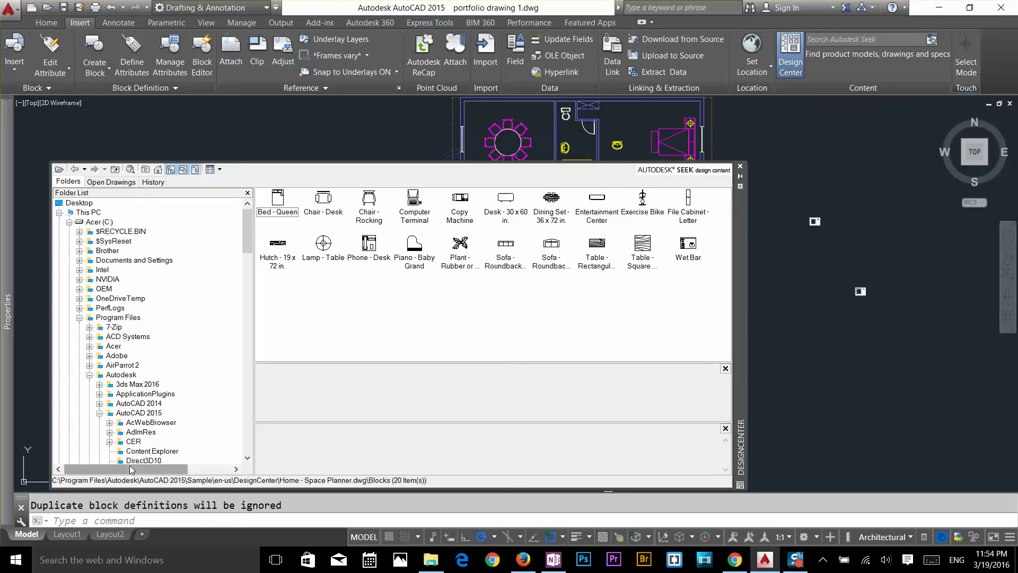
{"action": "left_click_drag", "start_coordinate": [132, 469], "coordinate": [137, 472]}
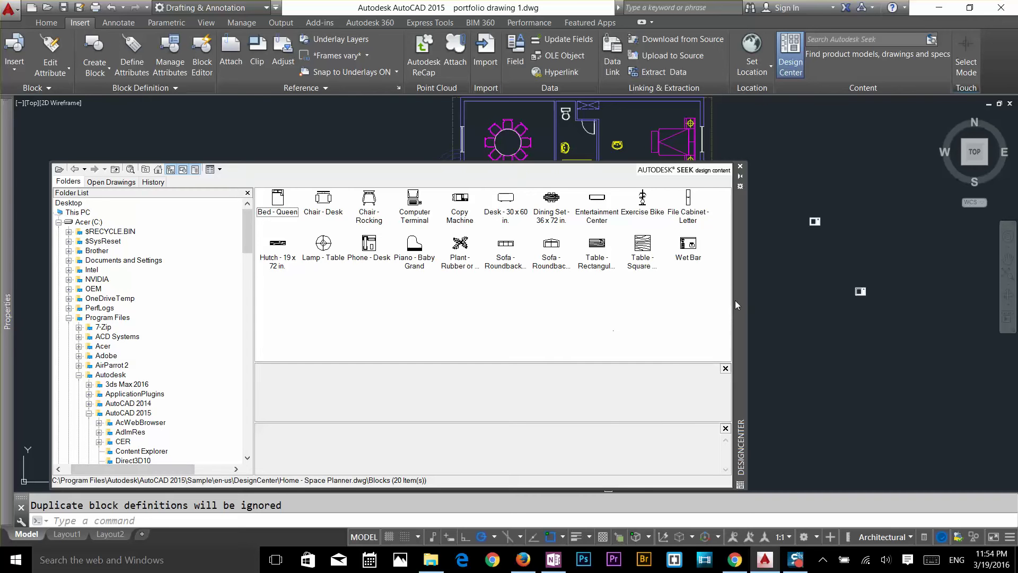
Move the DesignCenter palette aside and close it to return to the floor plan.
{"action": "left_click_drag", "start_coordinate": [741, 280], "coordinate": [833, 250]}
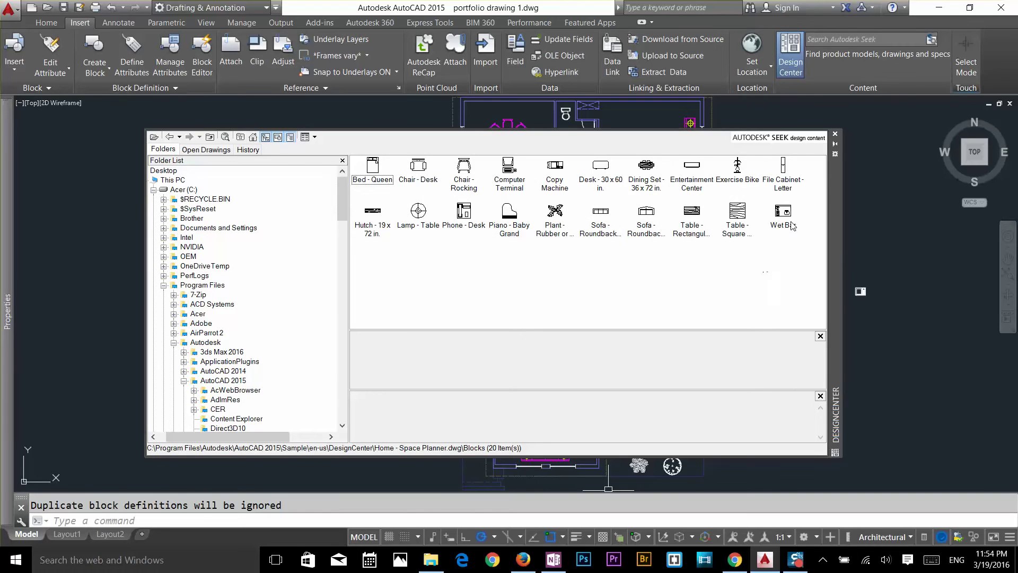
{"action": "left_click", "coordinate": [836, 134]}
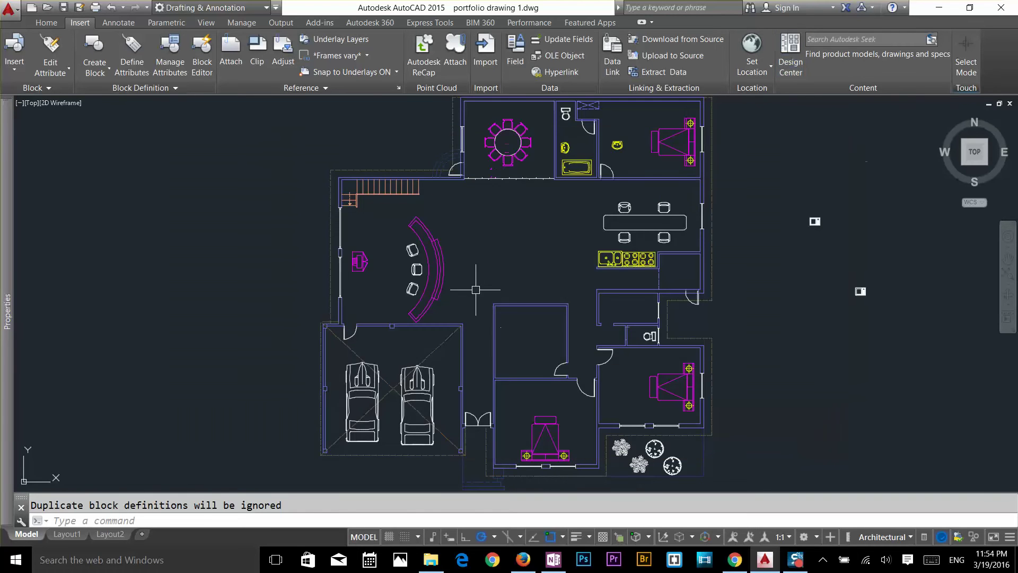
{"action": "left_click", "coordinate": [507, 240]}
{"action": "left_click", "coordinate": [537, 254]}
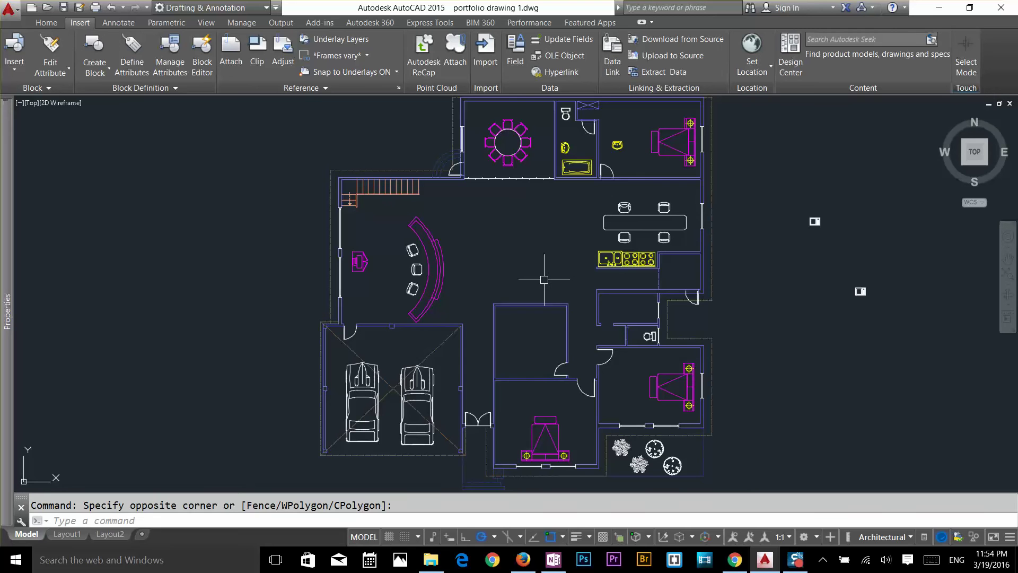
{"action": "type", "text": "content"}
{"action": "key", "text": "Return"}
{"action": "type", "text": "E"}
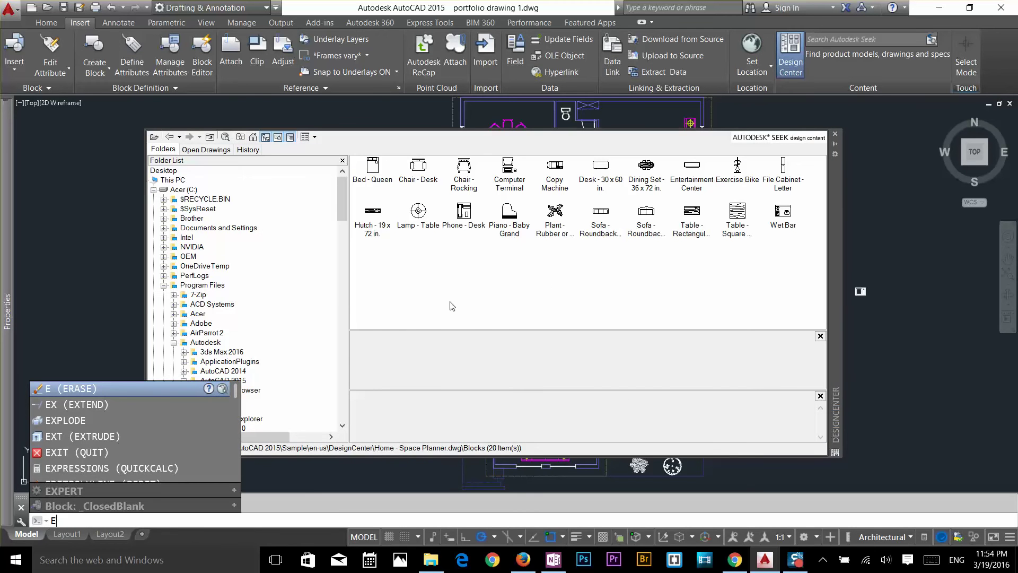
{"action": "left_click", "coordinate": [835, 134]}
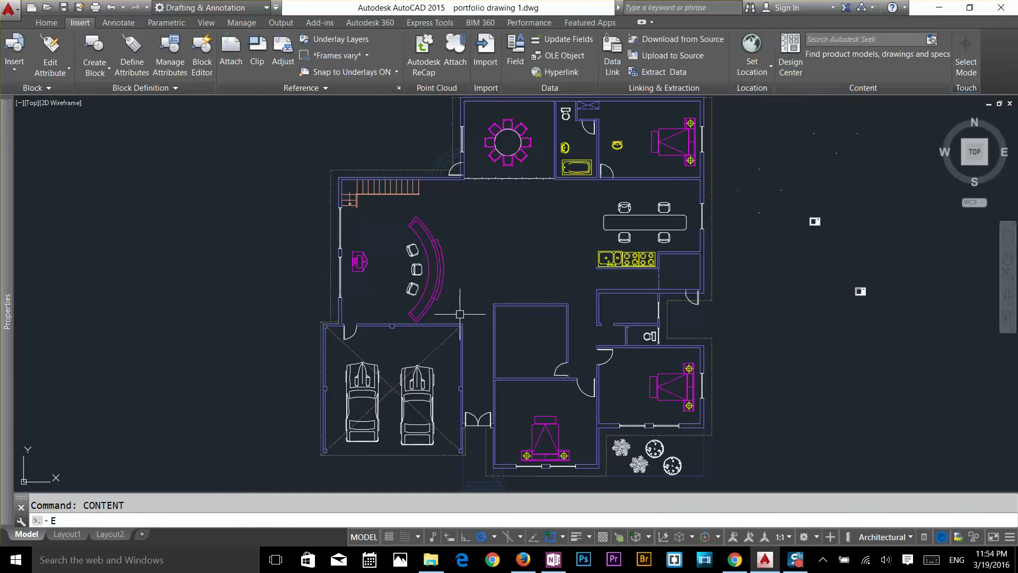
Open Content Explorer, go up to the top-level Autodesk Seek categories, and reposition and enlarge the palette.
{"action": "type", "text": "conten"}
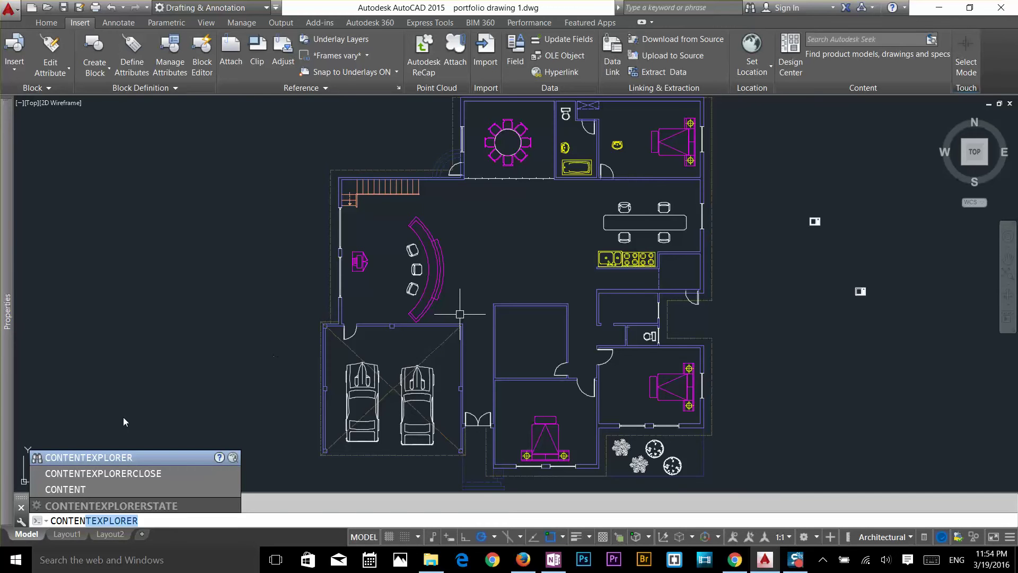
{"action": "left_click", "coordinate": [115, 458]}
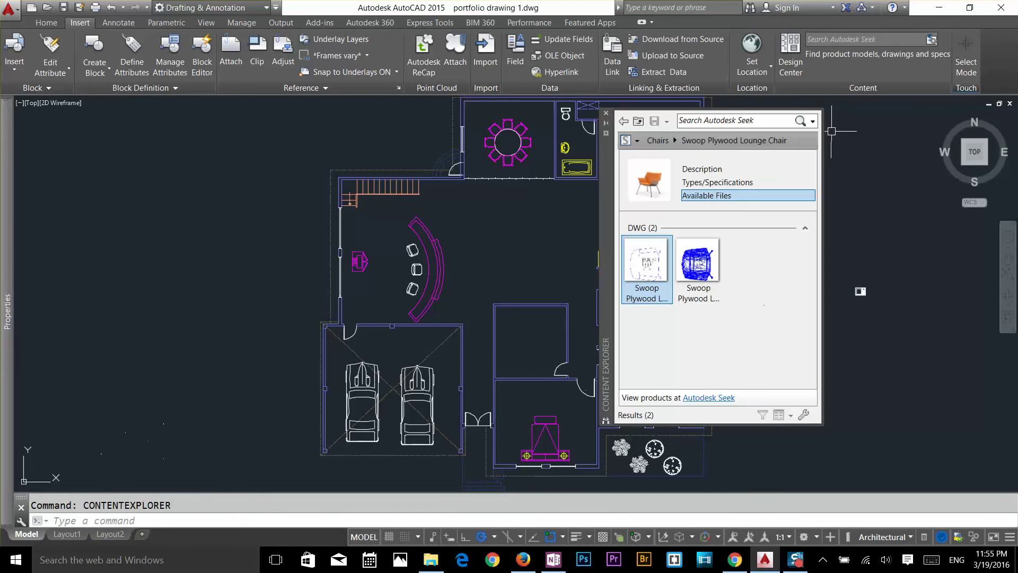
{"action": "left_click", "coordinate": [638, 121]}
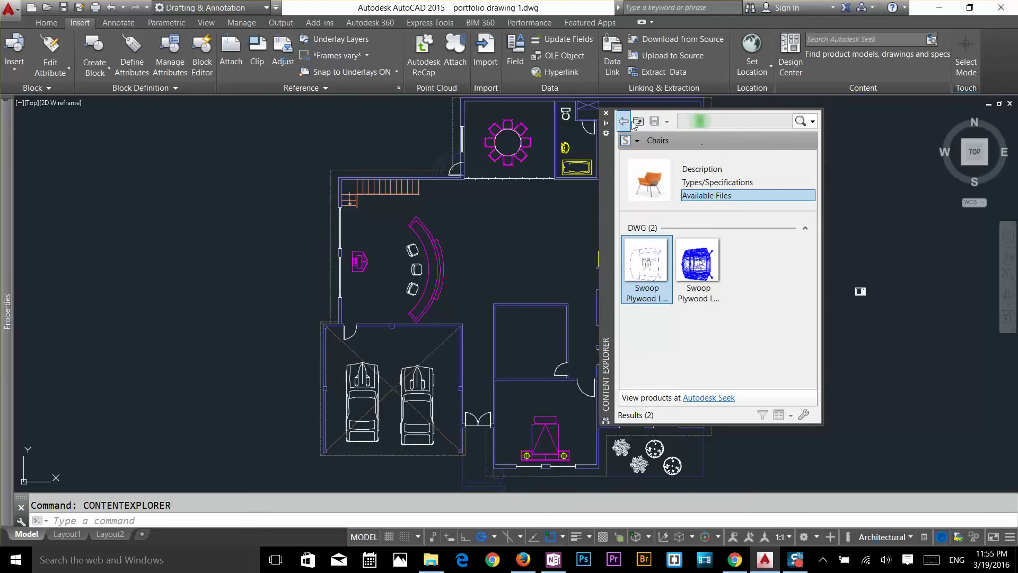
{"action": "left_click", "coordinate": [638, 121]}
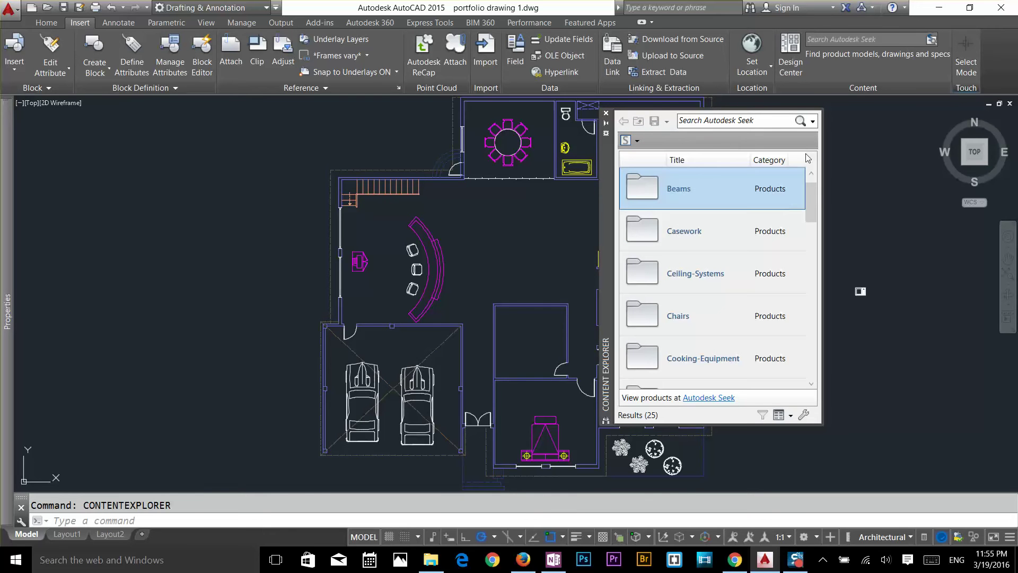
{"action": "left_click_drag", "start_coordinate": [607, 152], "coordinate": [243, 120]}
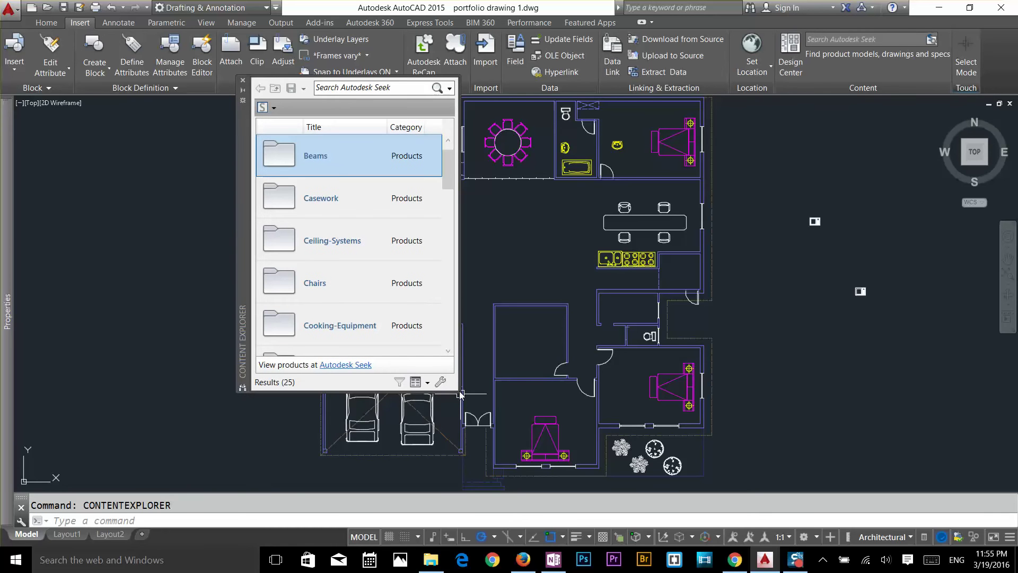
{"action": "left_click_drag", "start_coordinate": [460, 391], "coordinate": [597, 478]}
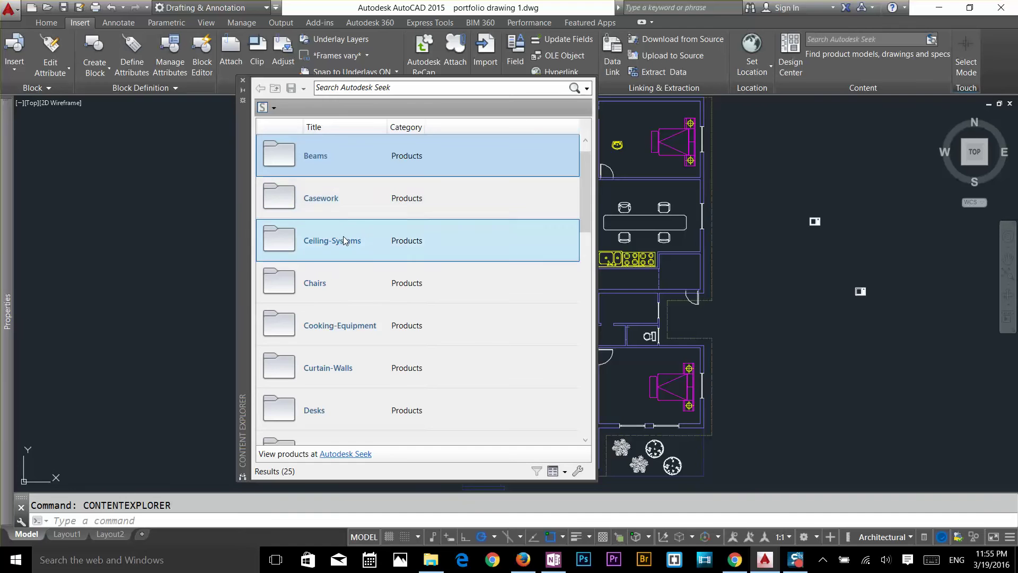
Look through the product categories and libraries offered by Autodesk Seek.
{"action": "scroll", "coordinate": [343, 278], "scroll_direction": "down", "scroll_amount": 3}
{"action": "scroll", "coordinate": [345, 277], "scroll_direction": "down", "scroll_amount": 10}
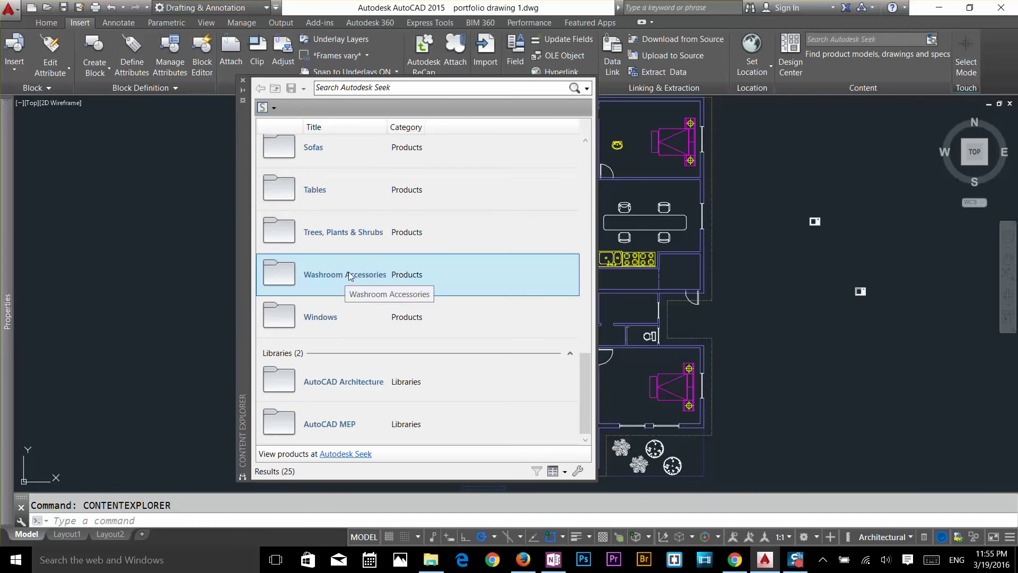
{"action": "scroll", "coordinate": [414, 259], "scroll_direction": "up", "scroll_amount": 3}
{"action": "scroll", "coordinate": [410, 260], "scroll_direction": "up", "scroll_amount": 6}
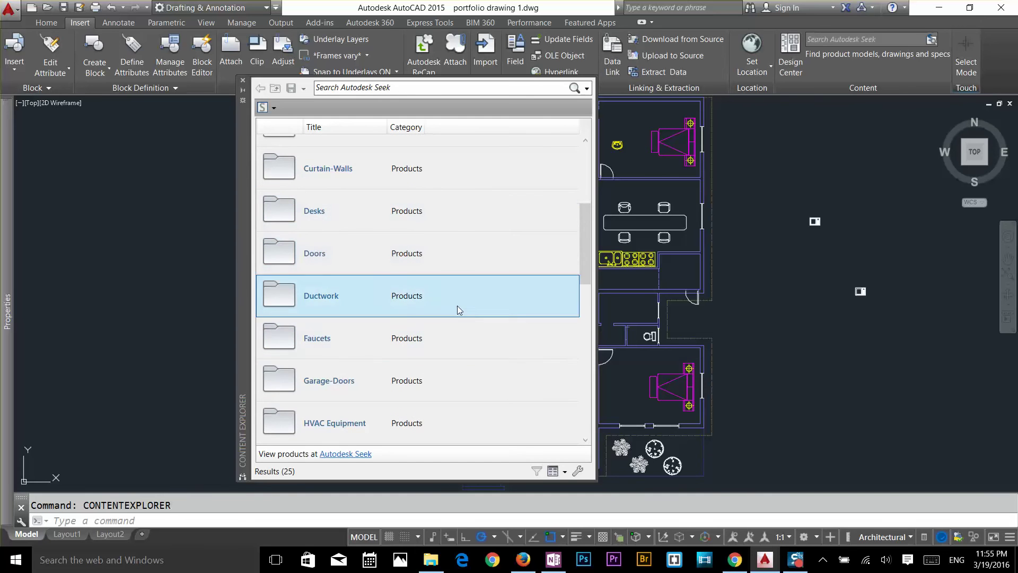
{"action": "scroll", "coordinate": [451, 310], "scroll_direction": "up", "scroll_amount": 4}
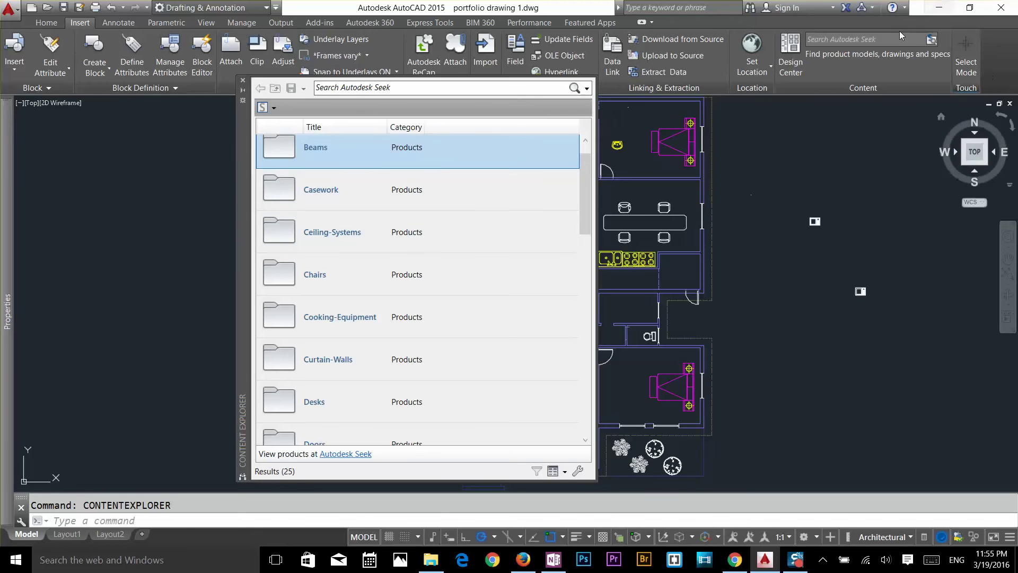
{"action": "scroll", "coordinate": [411, 265], "scroll_direction": "up", "scroll_amount": 1}
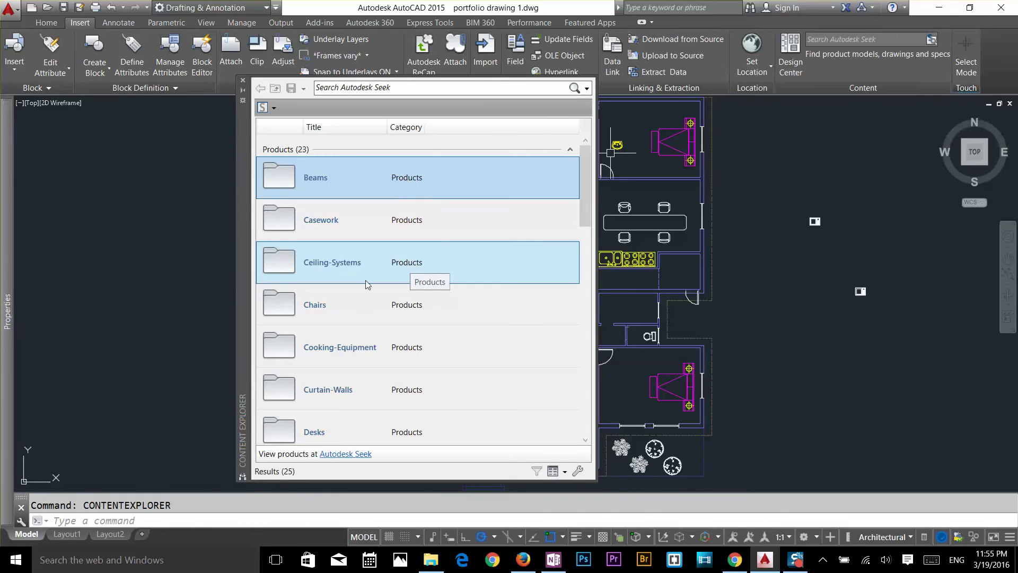
Review the available content sources and choose Autodesk Seek as the source.
{"action": "left_click", "coordinate": [274, 108]}
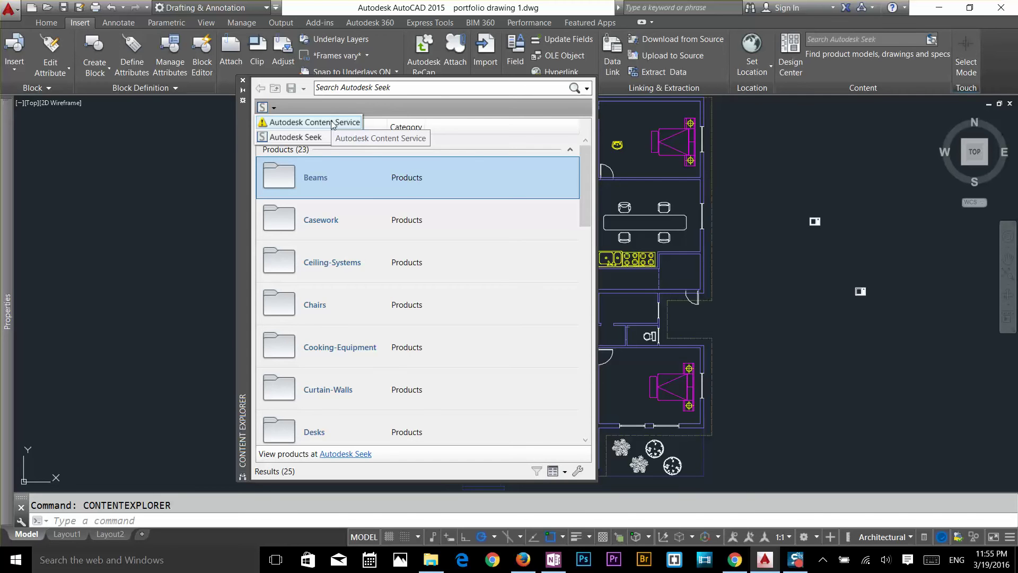
{"action": "left_click", "coordinate": [415, 118]}
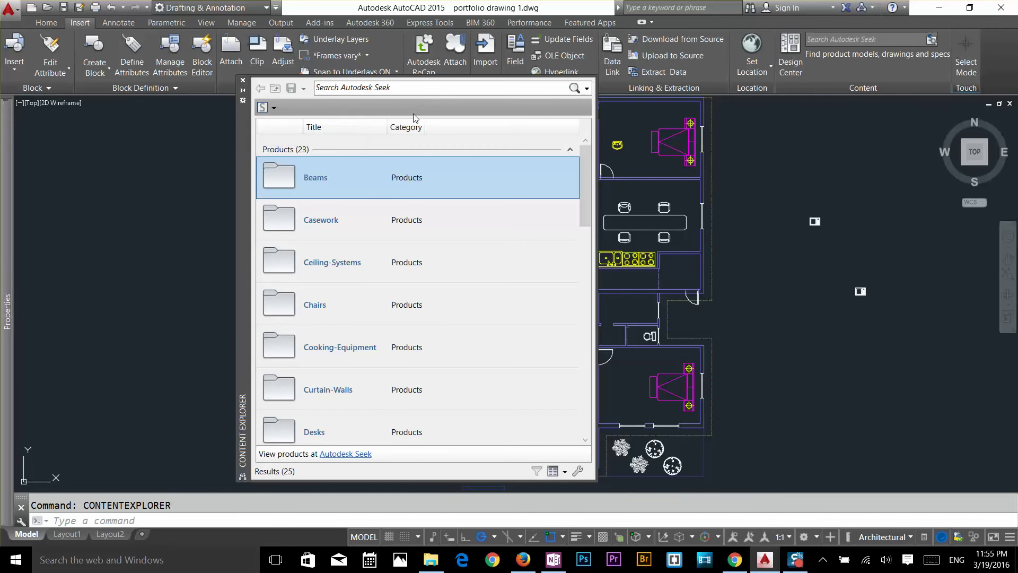
{"action": "left_click", "coordinate": [439, 87]}
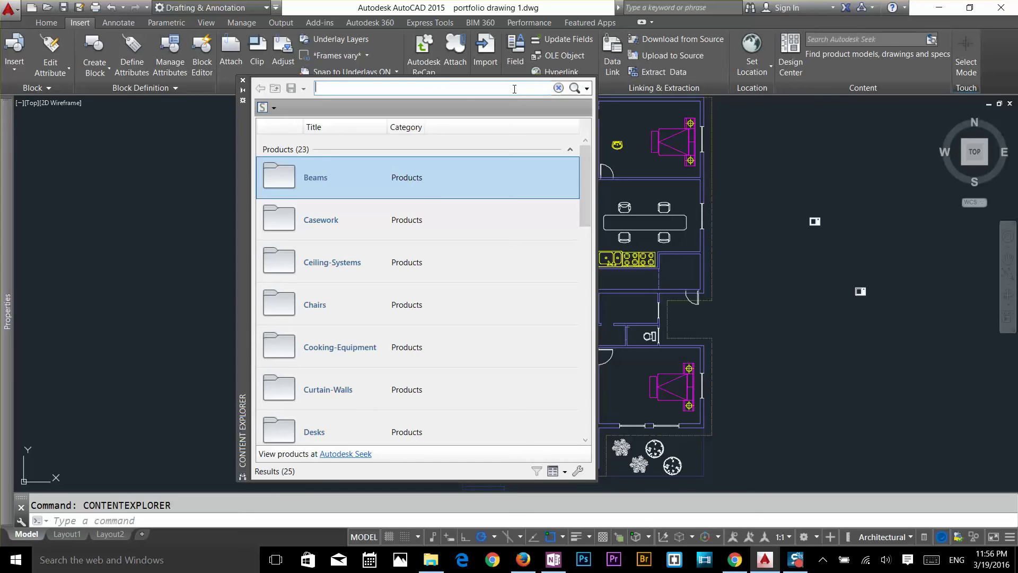
{"action": "left_click", "coordinate": [275, 107]}
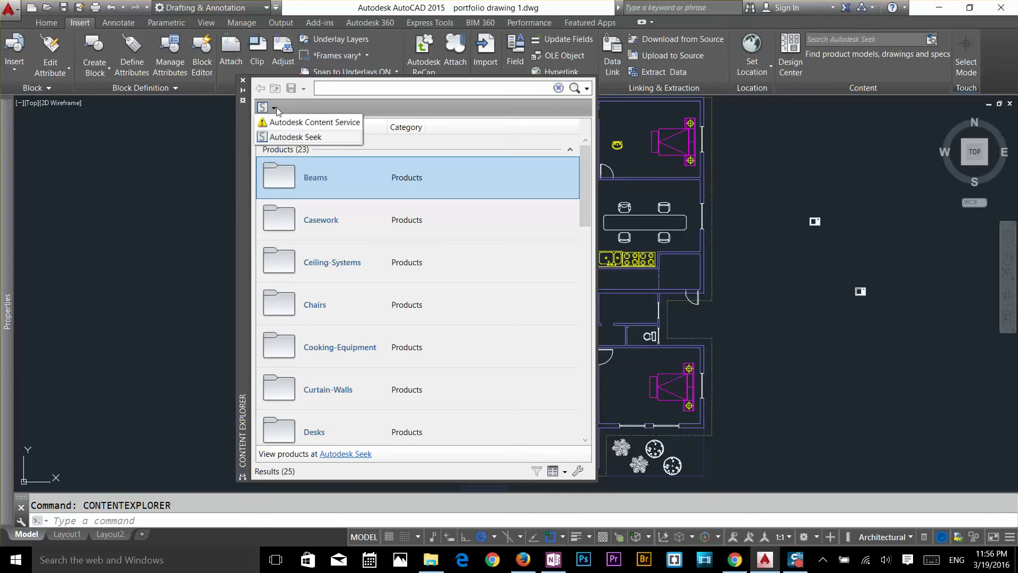
{"action": "left_click", "coordinate": [289, 139]}
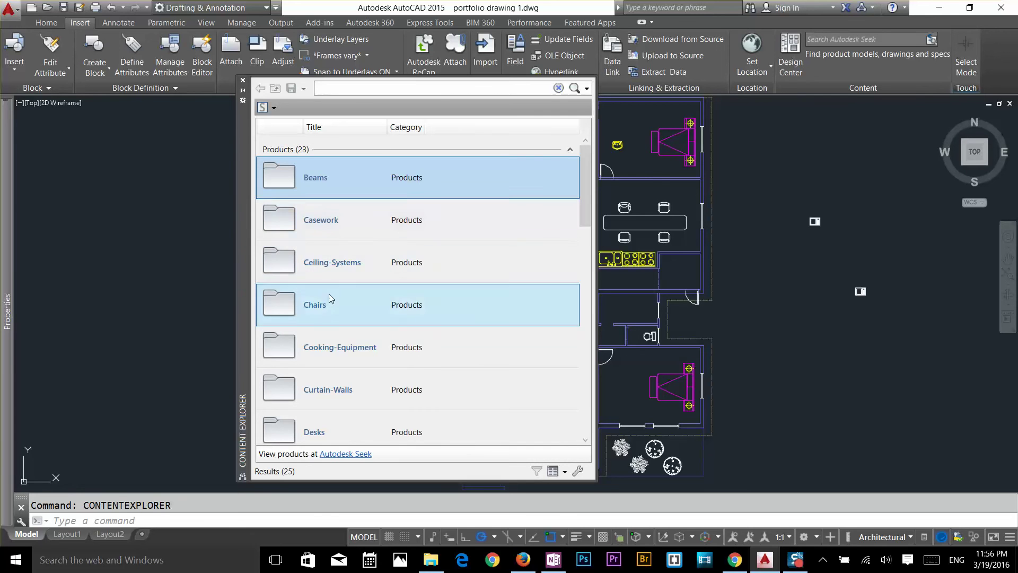
Open the Chairs category and look through the first page of chair products.
{"action": "left_click", "coordinate": [310, 300]}
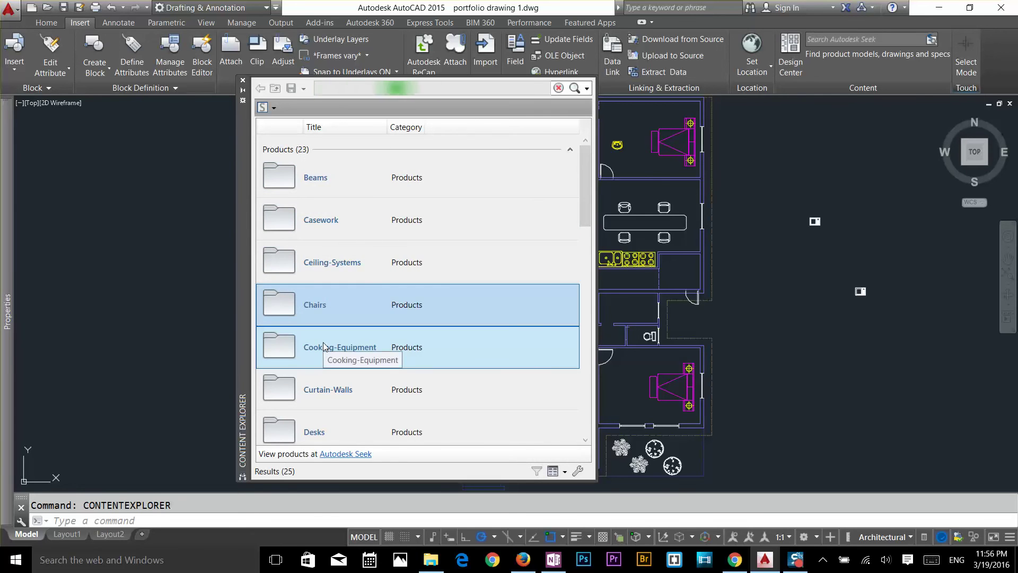
{"action": "double_click", "coordinate": [562, 318]}
{"action": "scroll", "coordinate": [454, 233], "scroll_direction": "down", "scroll_amount": 3}
{"action": "scroll", "coordinate": [454, 234], "scroll_direction": "down", "scroll_amount": 10}
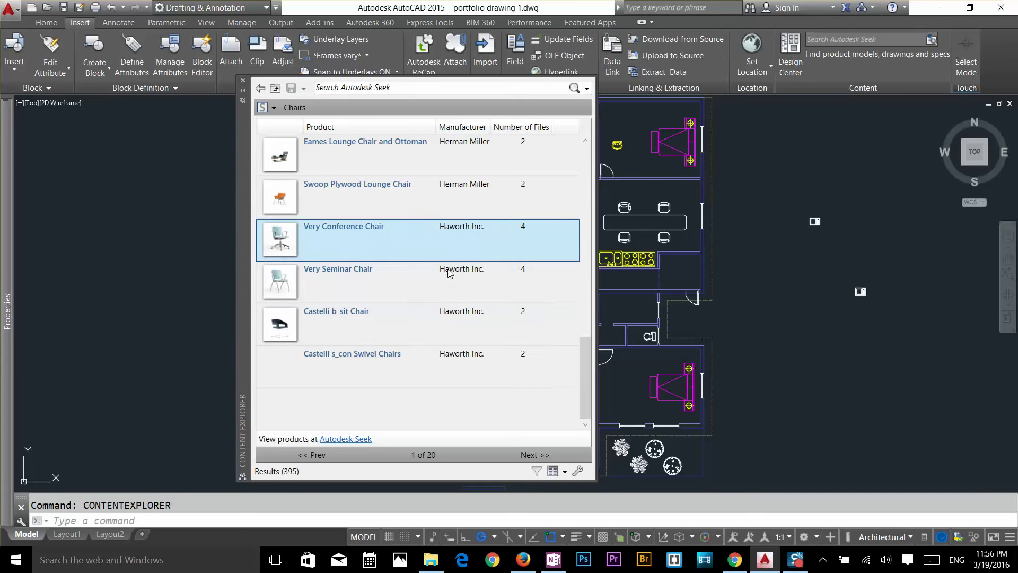
{"action": "scroll", "coordinate": [447, 271], "scroll_direction": "up", "scroll_amount": 13}
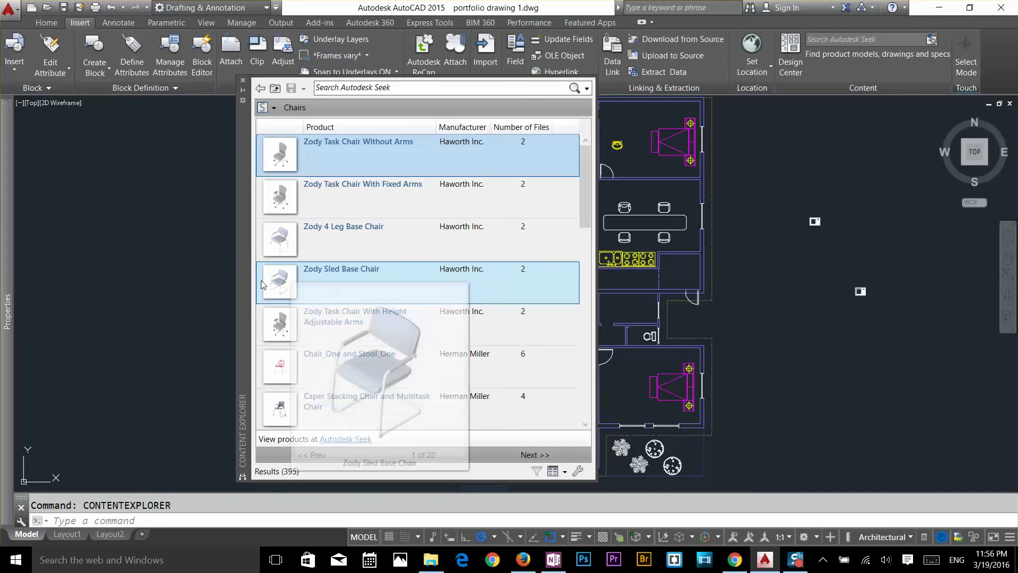
{"action": "mouse_move", "coordinate": [284, 330]}
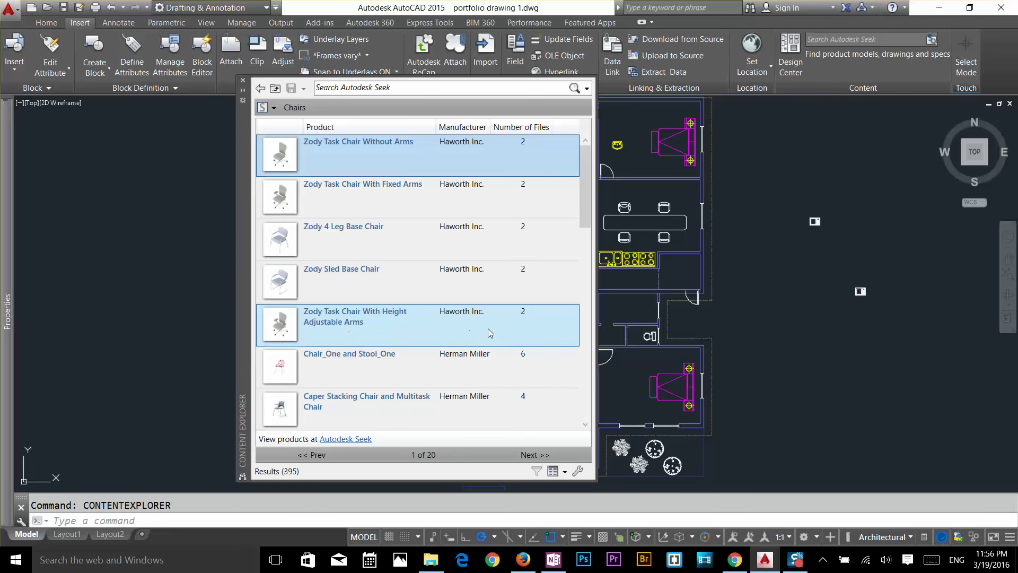
Open the Zody Task Chair With Height Adjustable Arms and look at its available 2D and 3D DWG files.
{"action": "left_click", "coordinate": [345, 314]}
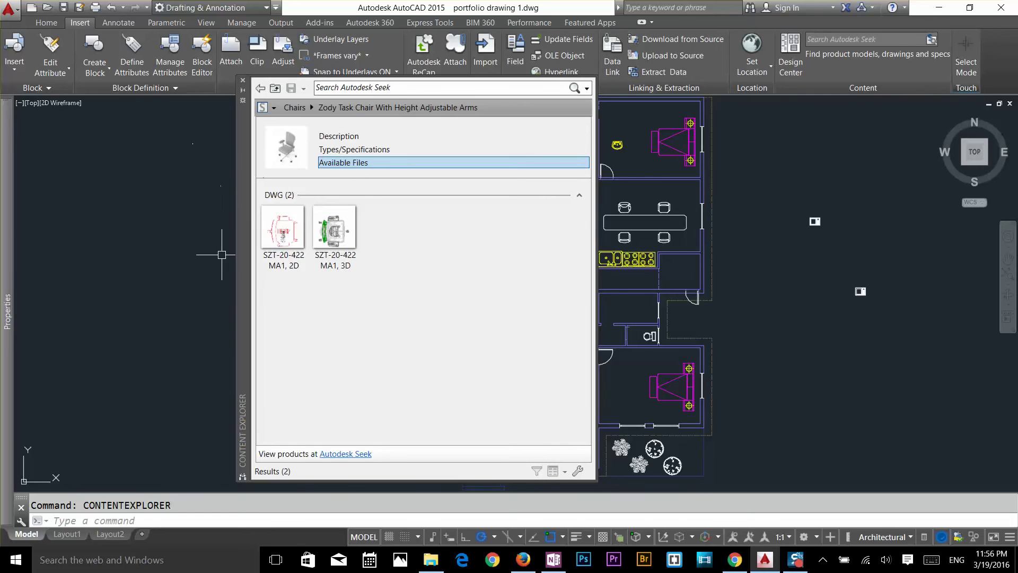
{"action": "left_click", "coordinate": [290, 237]}
{"action": "left_click", "coordinate": [336, 253], "text": "ctrl"}
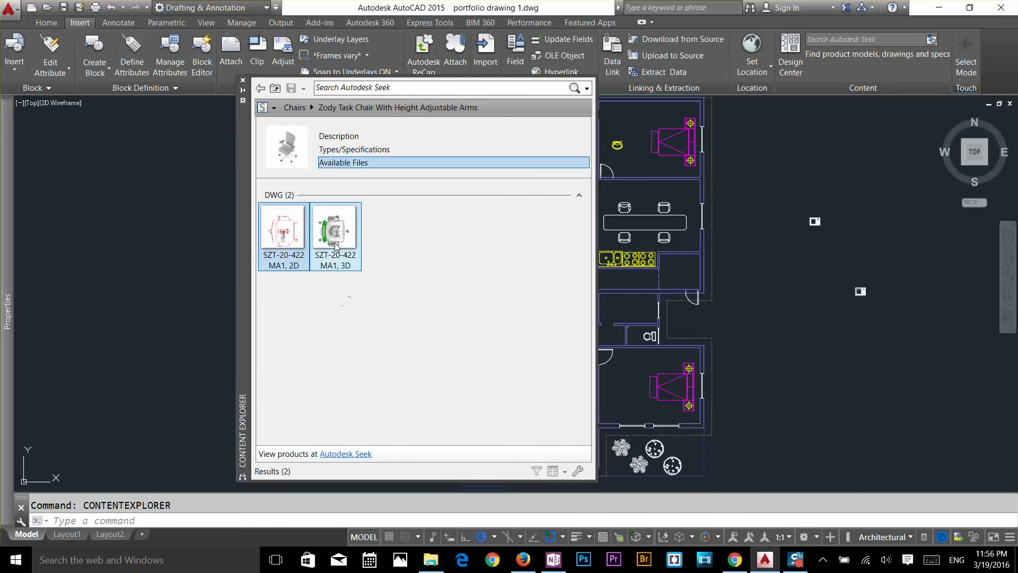
{"action": "left_click", "coordinate": [336, 247]}
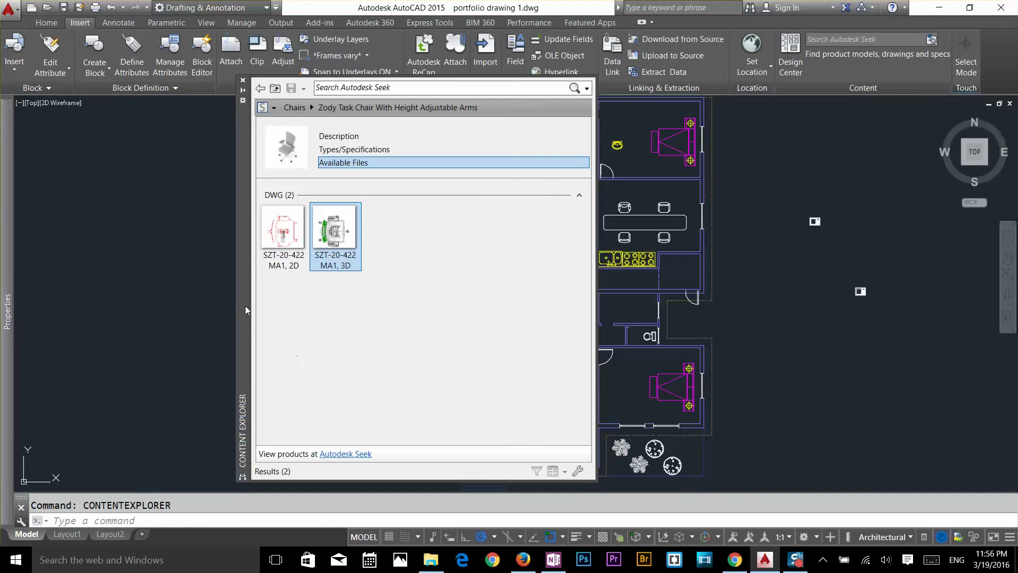
Bring the 2D DWG file of the Zody task chair into the drawing as block chair1, redefining the existing block.
{"action": "left_click_drag", "start_coordinate": [244, 308], "coordinate": [139, 297]}
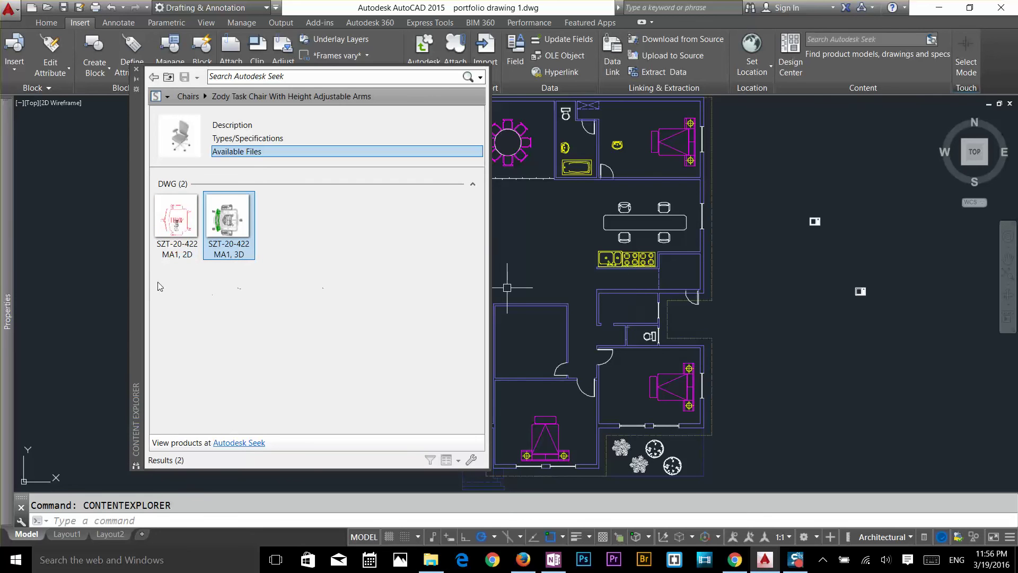
{"action": "mouse_move", "coordinate": [158, 257]}
{"action": "left_mouse_down"}
{"action": "mouse_move", "coordinate": [175, 223]}
{"action": "mouse_move", "coordinate": [227, 220]}
{"action": "mouse_move", "coordinate": [257, 257]}
{"action": "mouse_move", "coordinate": [504, 291]}
{"action": "left_mouse_up"}
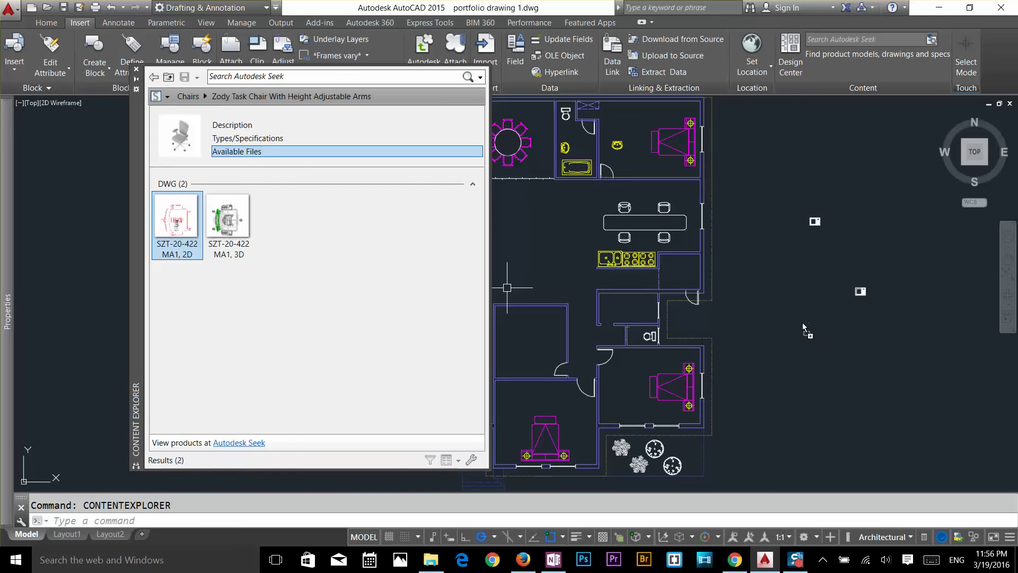
{"action": "left_click_drag", "start_coordinate": [809, 321], "coordinate": [803, 323]}
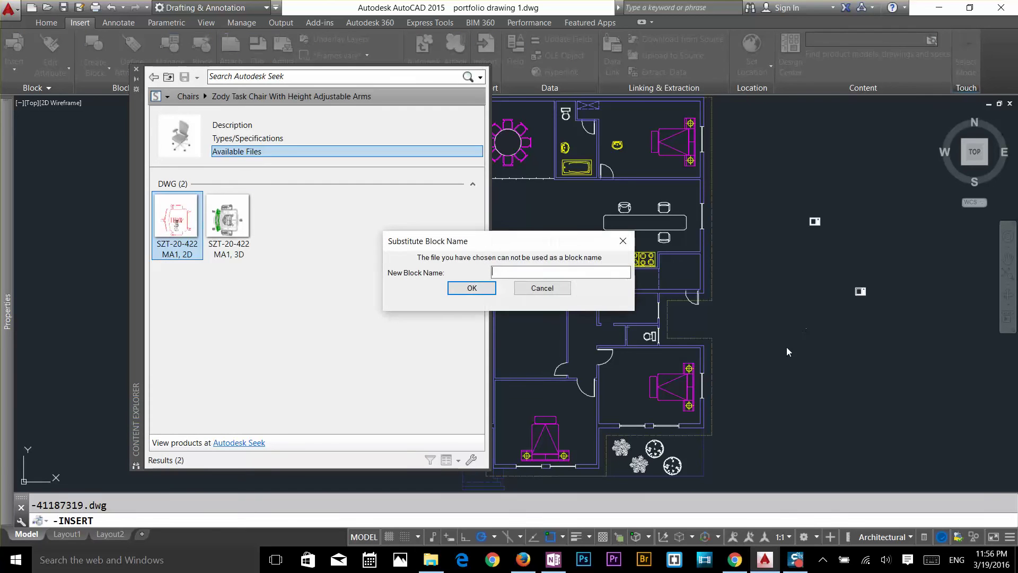
{"action": "left_click_drag", "start_coordinate": [457, 244], "coordinate": [276, 283]}
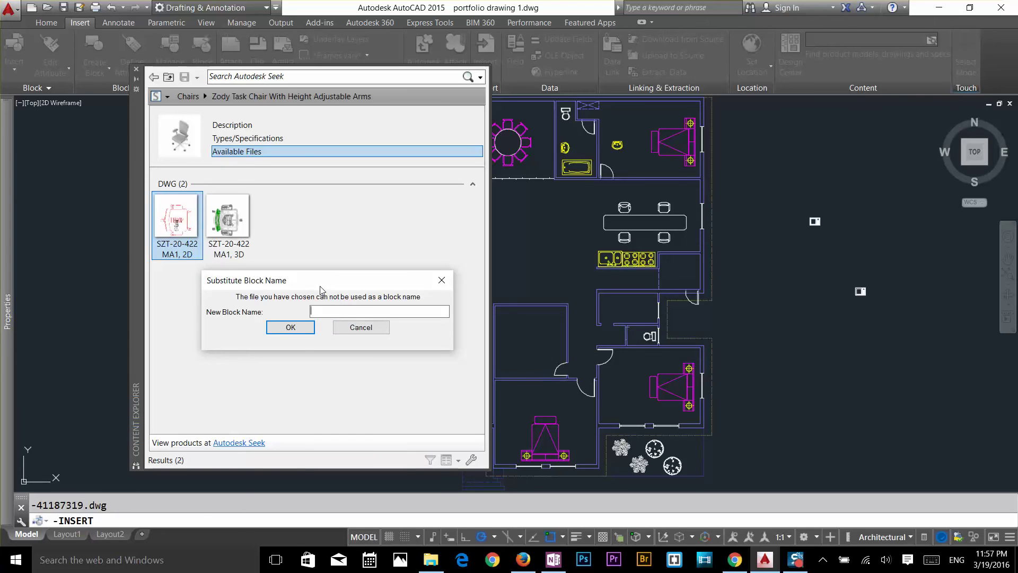
{"action": "left_click_drag", "start_coordinate": [322, 285], "coordinate": [315, 296]}
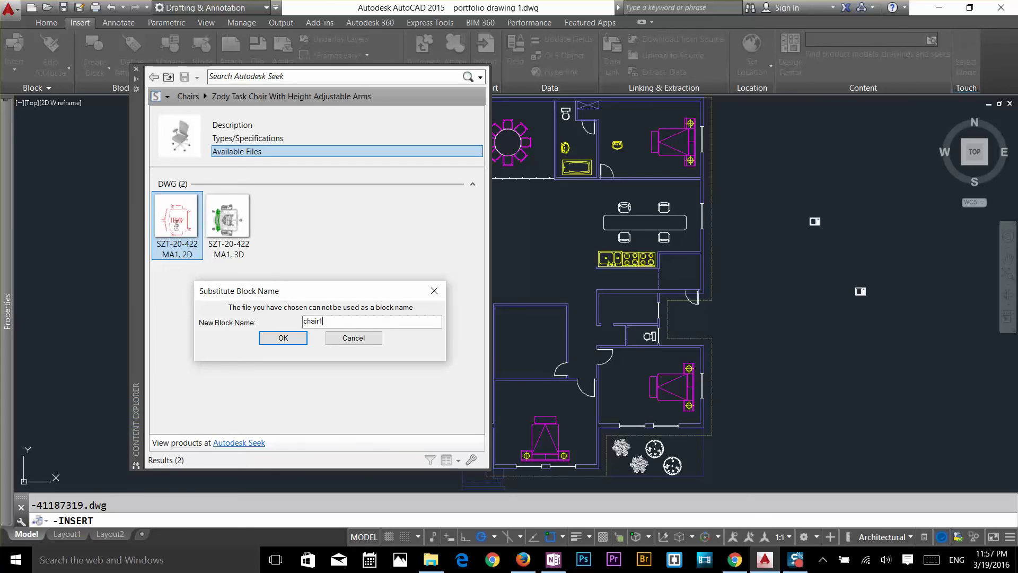
{"action": "left_click", "coordinate": [291, 347]}
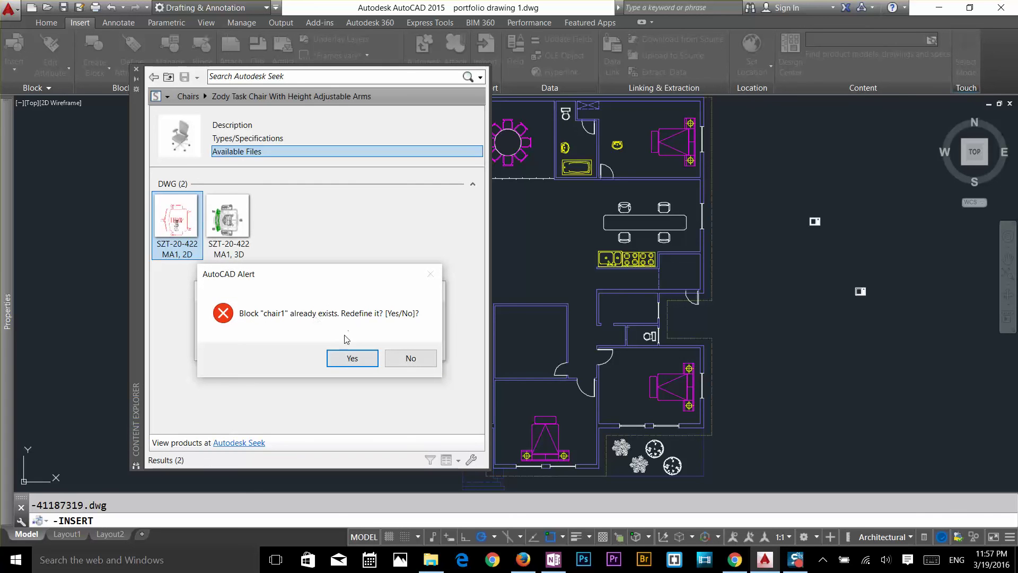
{"action": "left_click", "coordinate": [355, 358]}
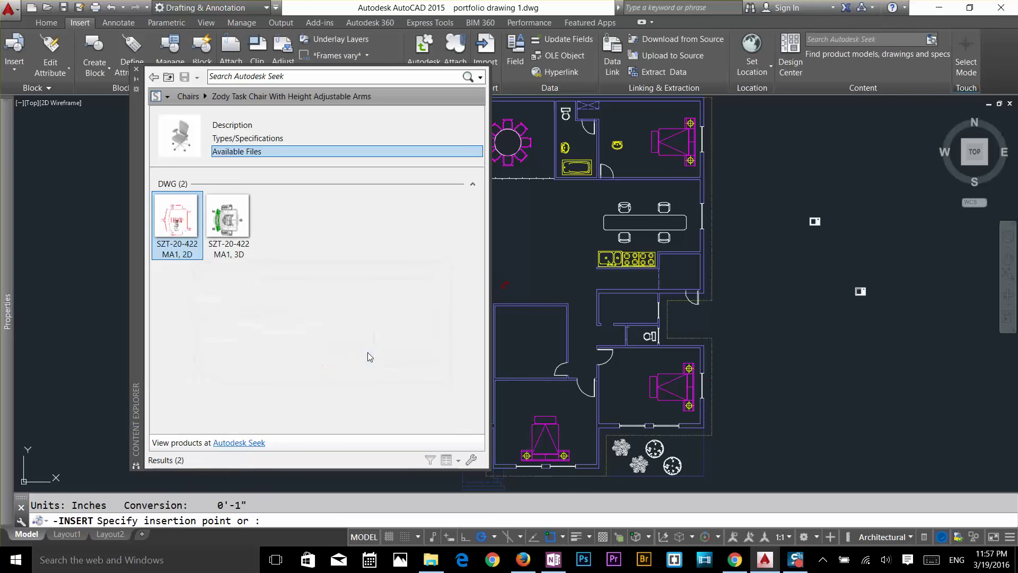
Place the 2D chair block in the open area of the floor plan at default scale and rotation, accepting its default attributes.
{"action": "left_click", "coordinate": [540, 265]}
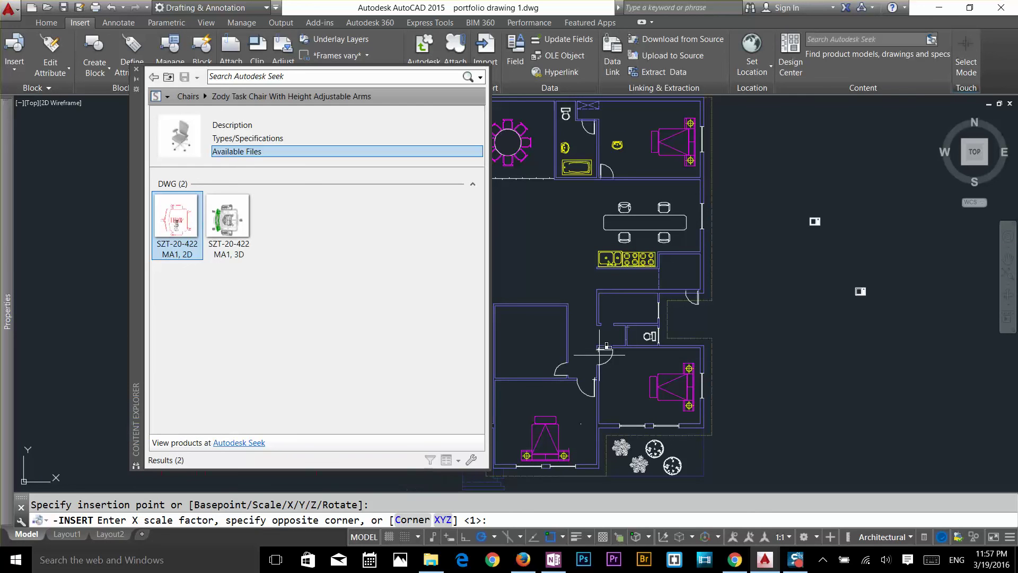
{"action": "key", "text": "Return"}
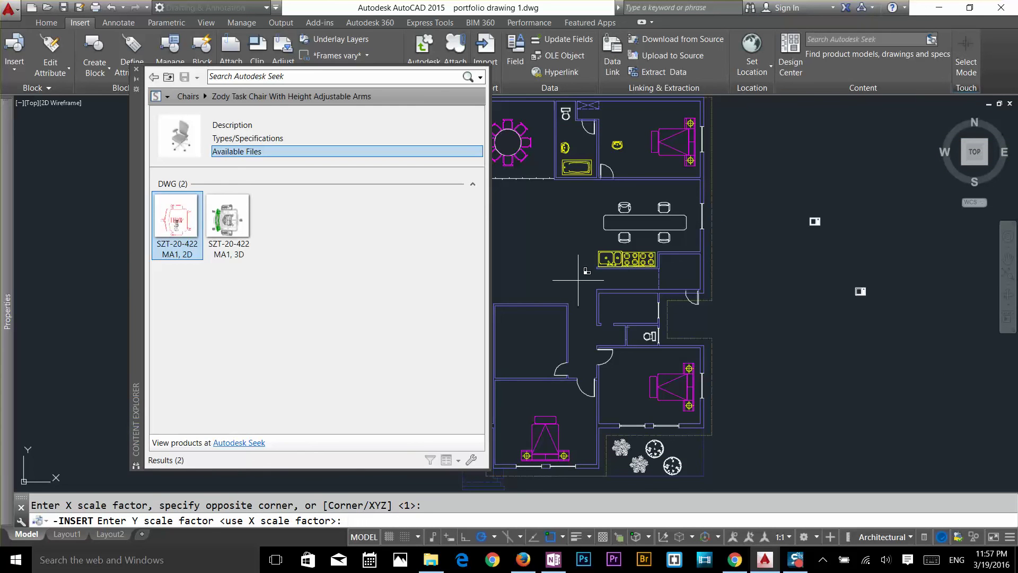
{"action": "key", "text": "Return"}
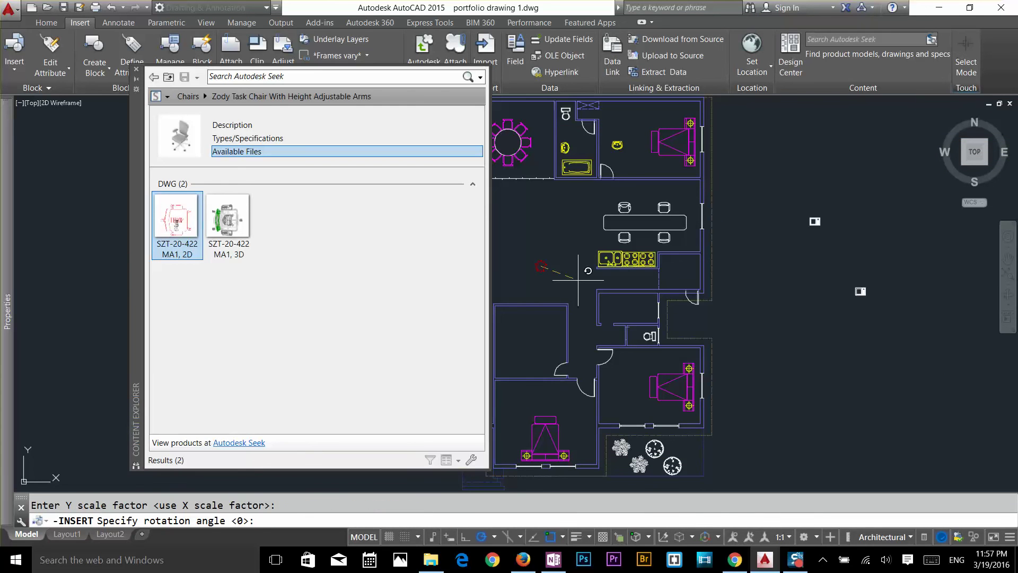
{"action": "scroll", "coordinate": [566, 265], "scroll_direction": "up", "scroll_amount": 3}
{"action": "scroll", "coordinate": [898, 289], "scroll_direction": "up", "scroll_amount": 3}
{"action": "mouse_move", "coordinate": [898, 288]}
{"action": "middle_mouse_down"}
{"action": "mouse_move", "coordinate": [614, 270]}
{"action": "mouse_move", "coordinate": [712, 291]}
{"action": "middle_mouse_up"}
{"action": "scroll", "coordinate": [742, 287], "scroll_direction": "up", "scroll_amount": 3}
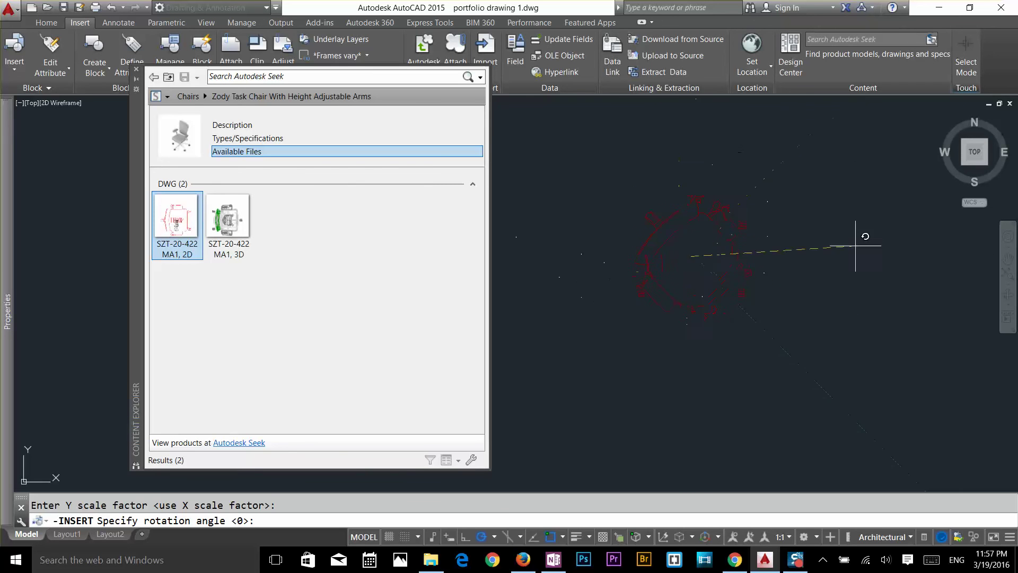
{"action": "left_click", "coordinate": [756, 323]}
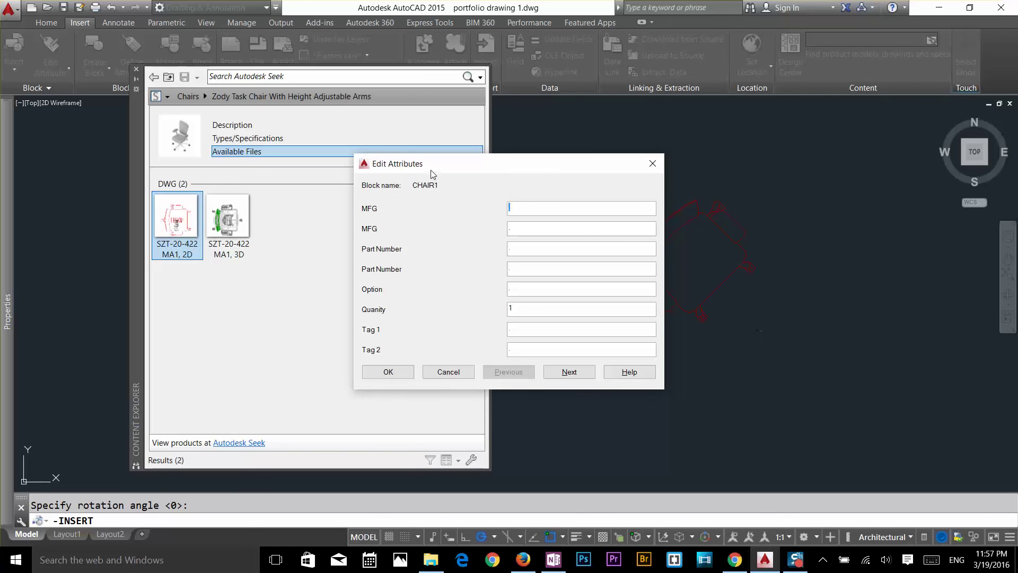
{"action": "left_click_drag", "start_coordinate": [433, 171], "coordinate": [290, 213]}
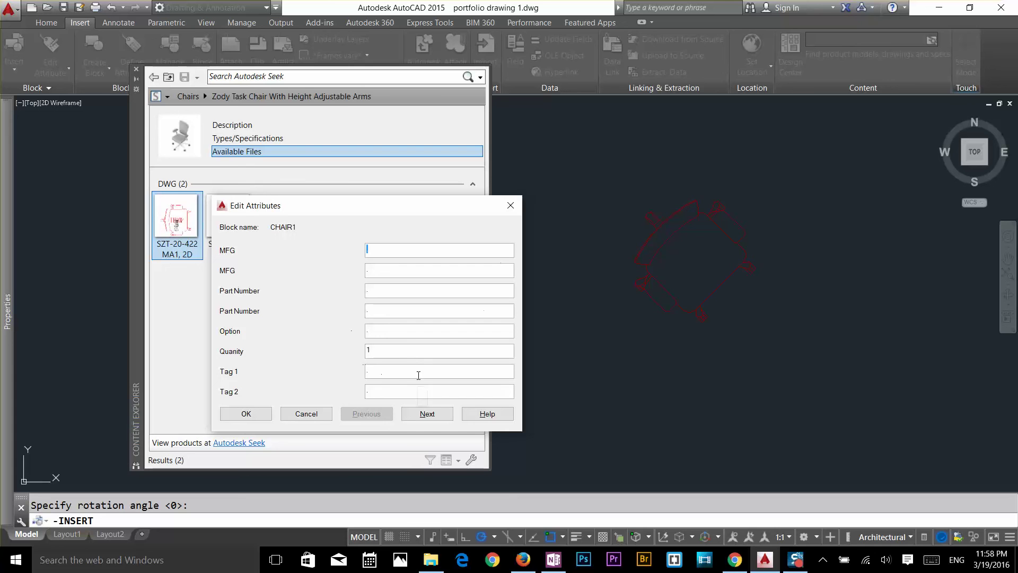
{"action": "left_click", "coordinate": [245, 412]}
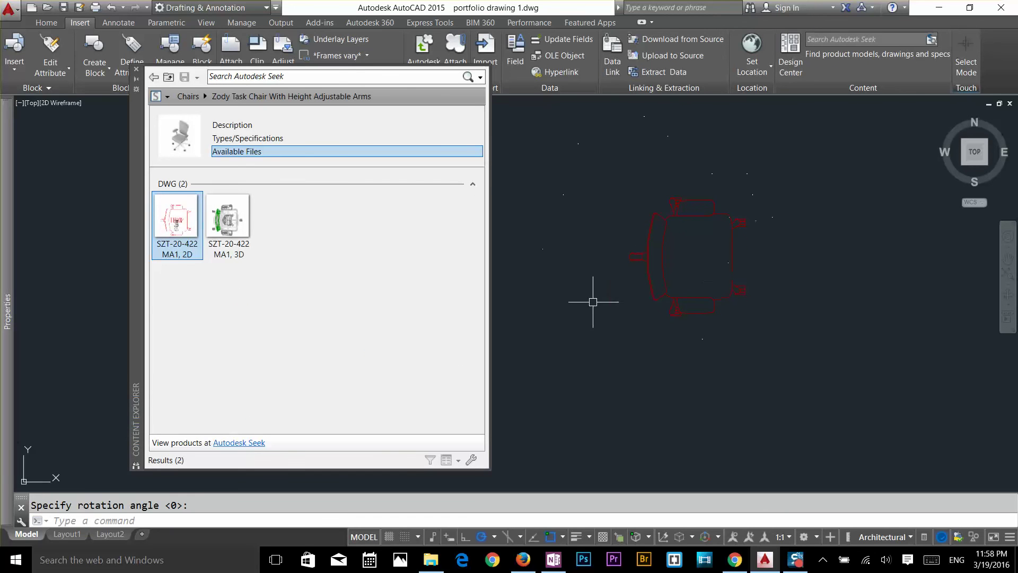
Delete the inserted 2D chair block from the drawing.
{"action": "left_click", "coordinate": [648, 292]}
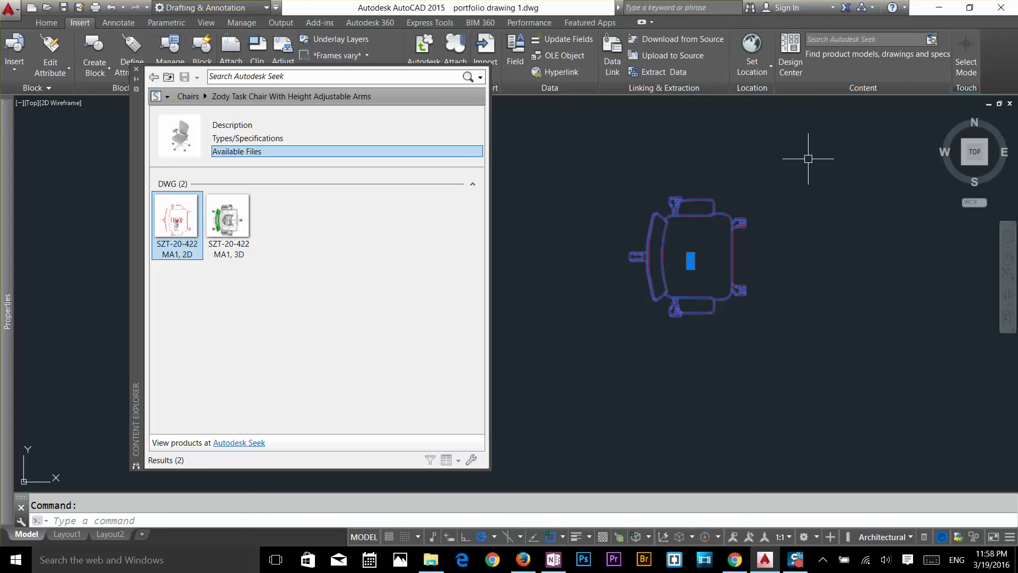
{"action": "left_click", "coordinate": [809, 158]}
{"action": "left_click", "coordinate": [784, 200]}
{"action": "key", "text": "Escape"}
{"action": "left_click", "coordinate": [802, 159]}
{"action": "left_click", "coordinate": [704, 254]}
{"action": "key", "text": "Delete"}
{"action": "key", "text": "Escape"}
Insert the 3D DWG file of the Zody task chair as block dfadsf at default scale and rotation, accepting its default attributes.
{"action": "left_click", "coordinate": [233, 217], "text": "ctrl"}
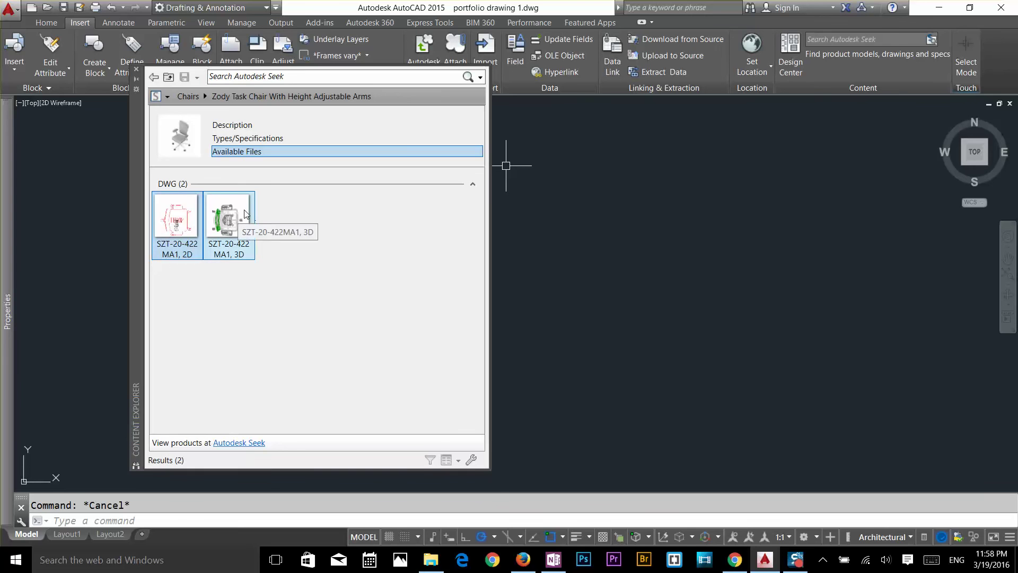
{"action": "mouse_move", "coordinate": [233, 215]}
{"action": "left_mouse_down"}
{"action": "mouse_move", "coordinate": [717, 233]}
{"action": "mouse_move", "coordinate": [724, 318]}
{"action": "left_mouse_up"}
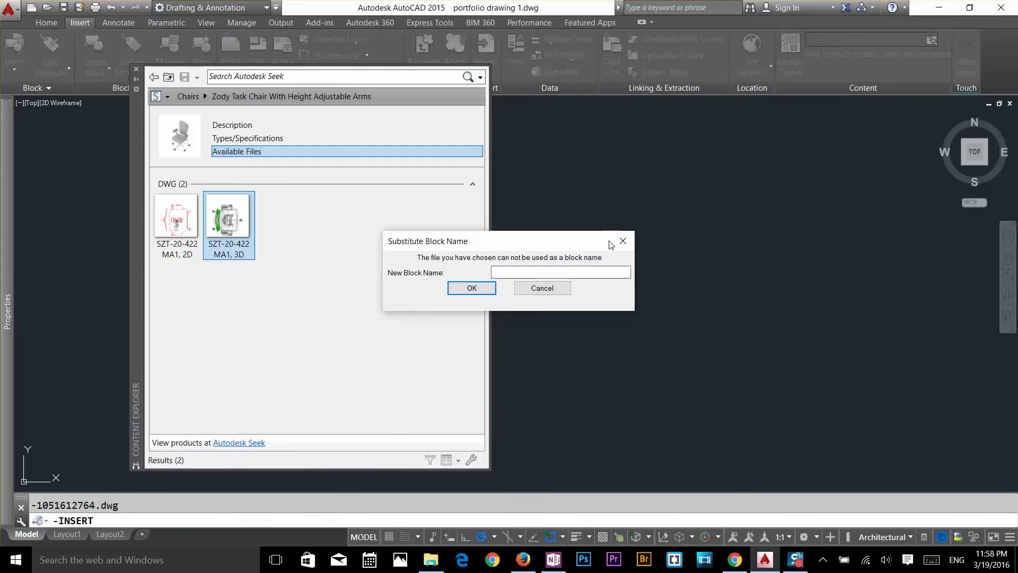
{"action": "key", "text": "Return"}
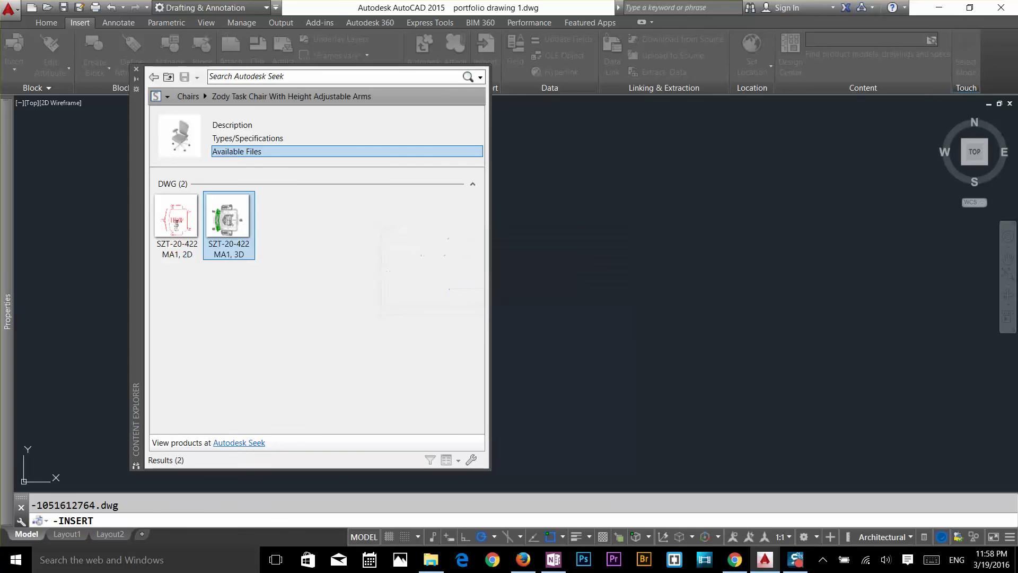
{"action": "left_click", "coordinate": [626, 253]}
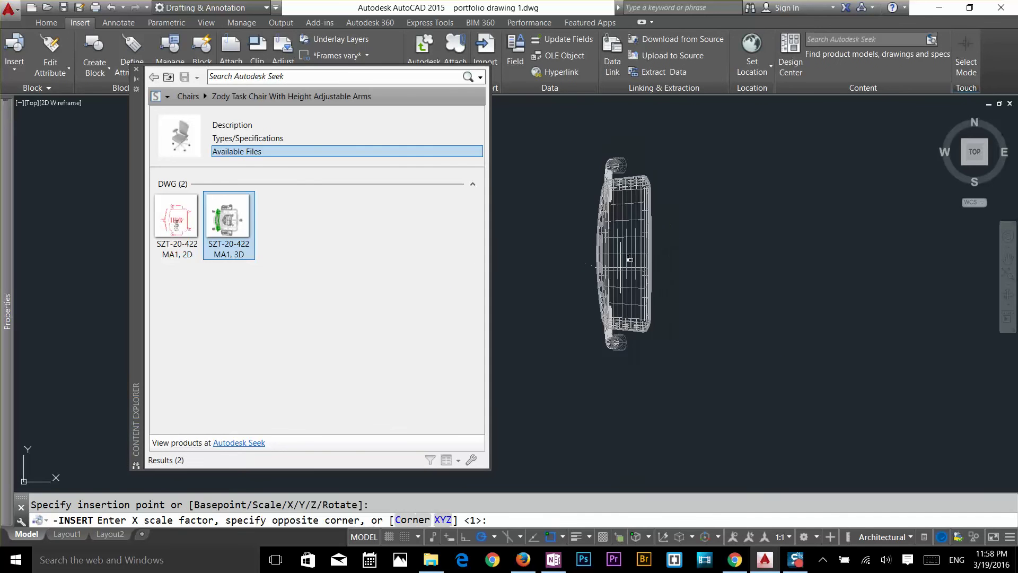
{"action": "left_click", "coordinate": [631, 261]}
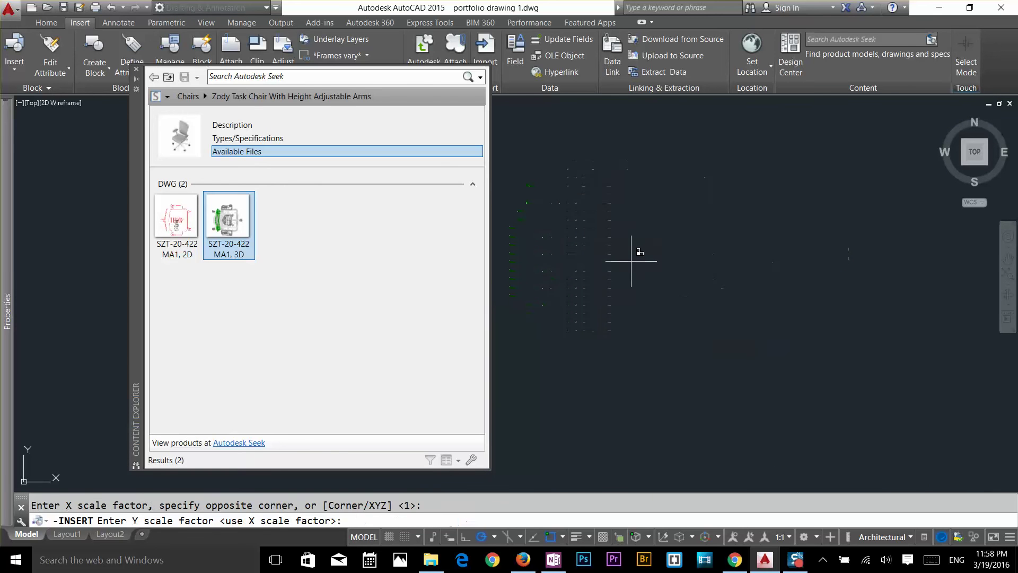
{"action": "key", "text": "Return"}
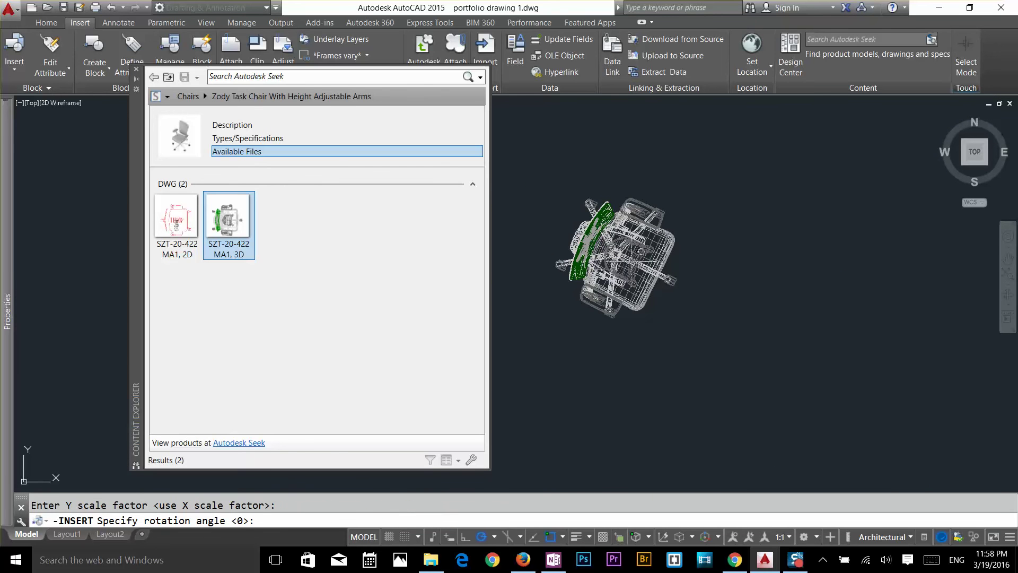
{"action": "key", "text": "Return"}
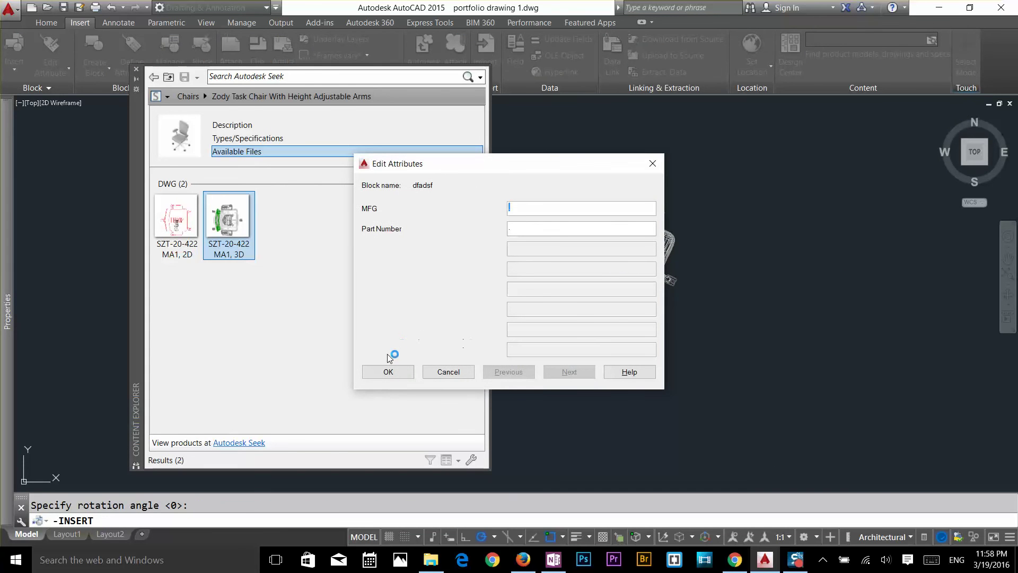
{"action": "left_click", "coordinate": [390, 371]}
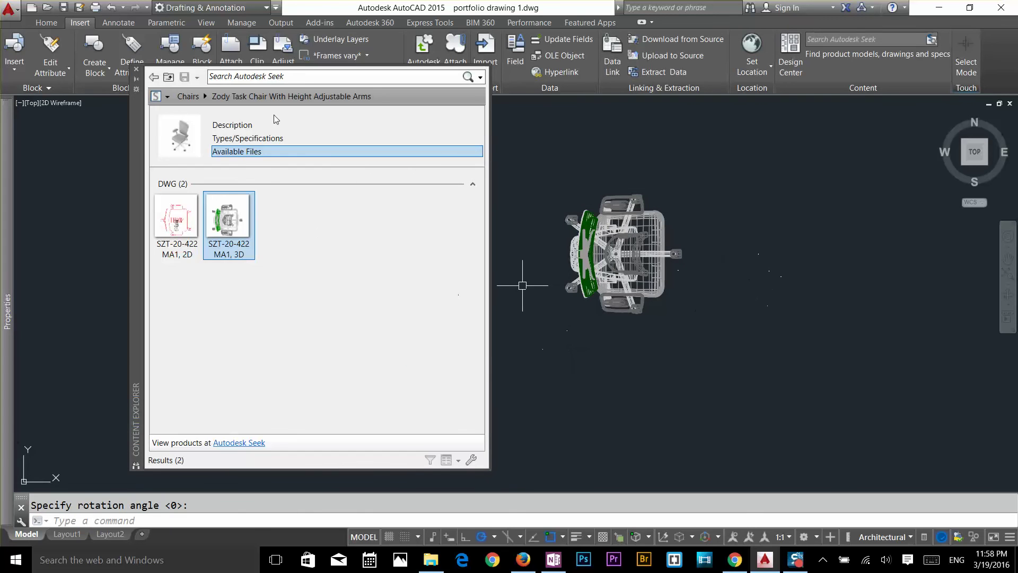
Close Content Explorer and turn the model from the top view to an angled 3D view of the chair.
{"action": "left_click", "coordinate": [136, 69]}
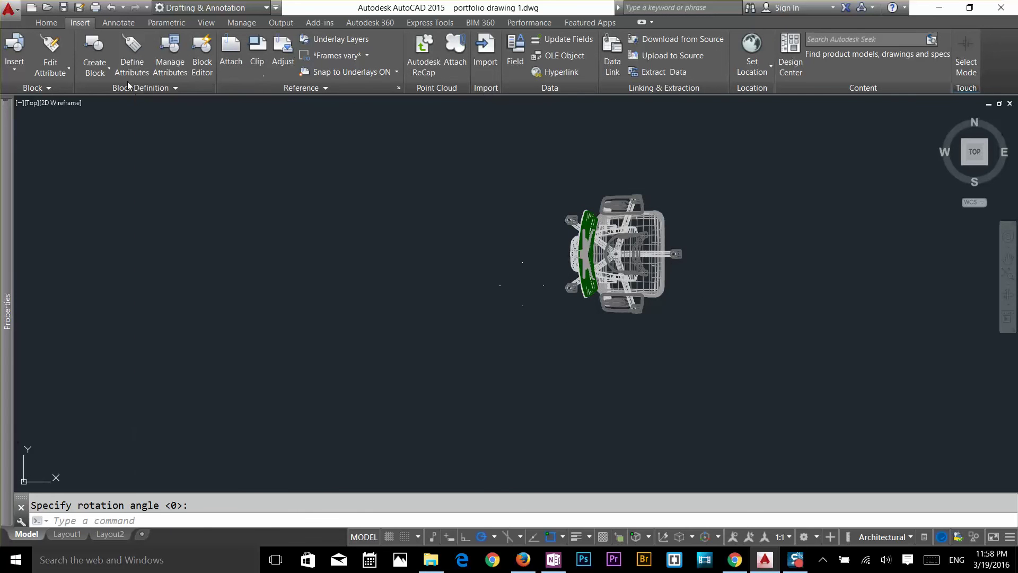
{"action": "left_click", "coordinate": [41, 23]}
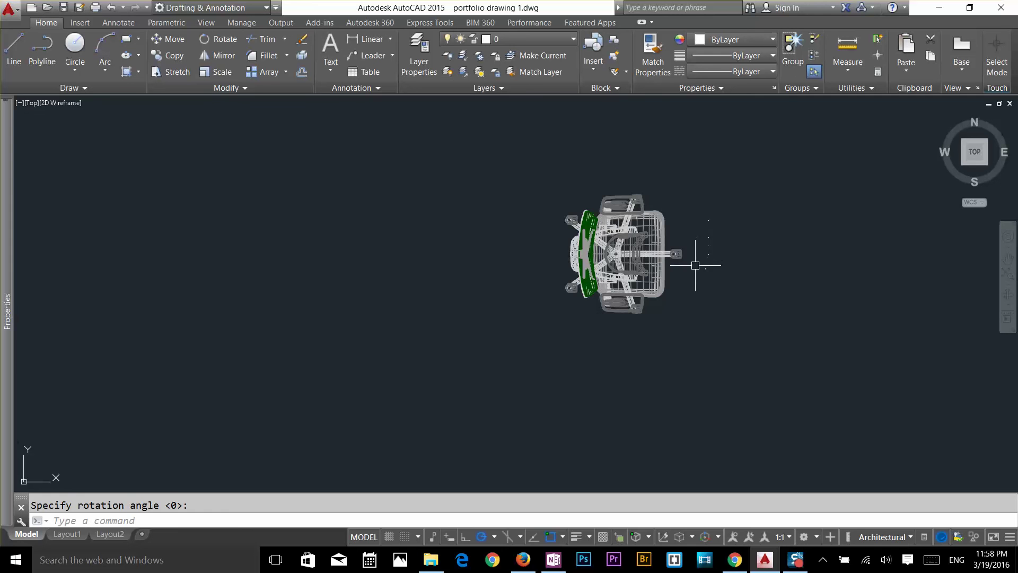
{"action": "middle_click_drag", "start_coordinate": [626, 297], "coordinate": [630, 161], "text": "shift"}
Switch the workspace from Drafting & Annotation to 3D Basics.
{"action": "left_click", "coordinate": [217, 7]}
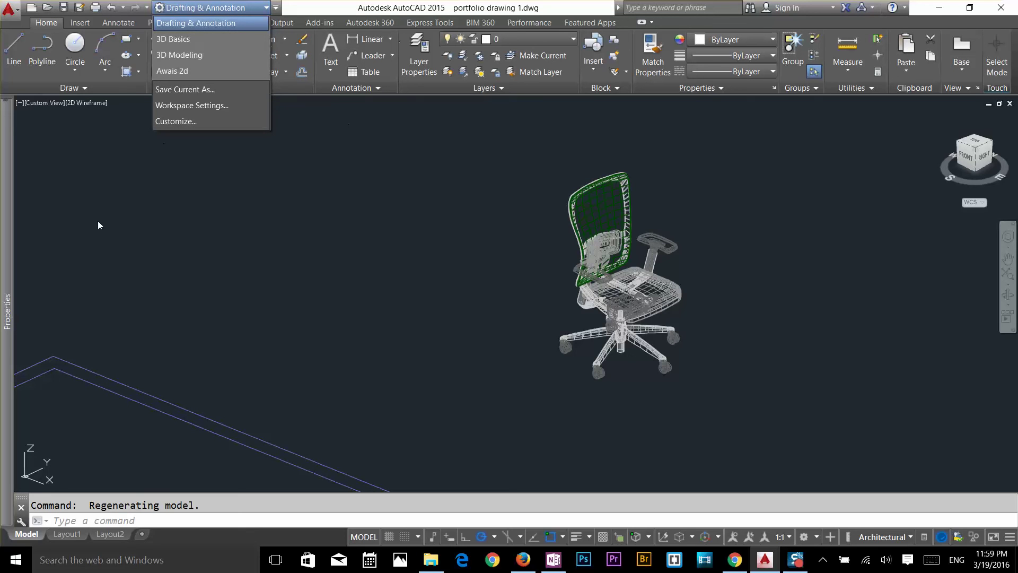
{"action": "left_click", "coordinate": [700, 279]}
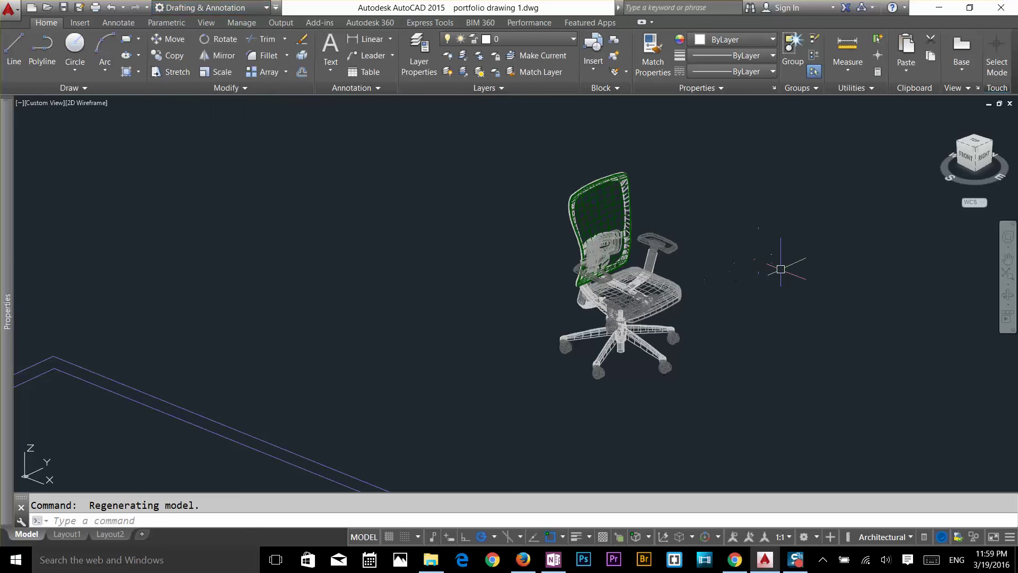
{"action": "left_click", "coordinate": [785, 284]}
{"action": "scroll", "coordinate": [689, 279], "scroll_direction": "up", "scroll_amount": 2}
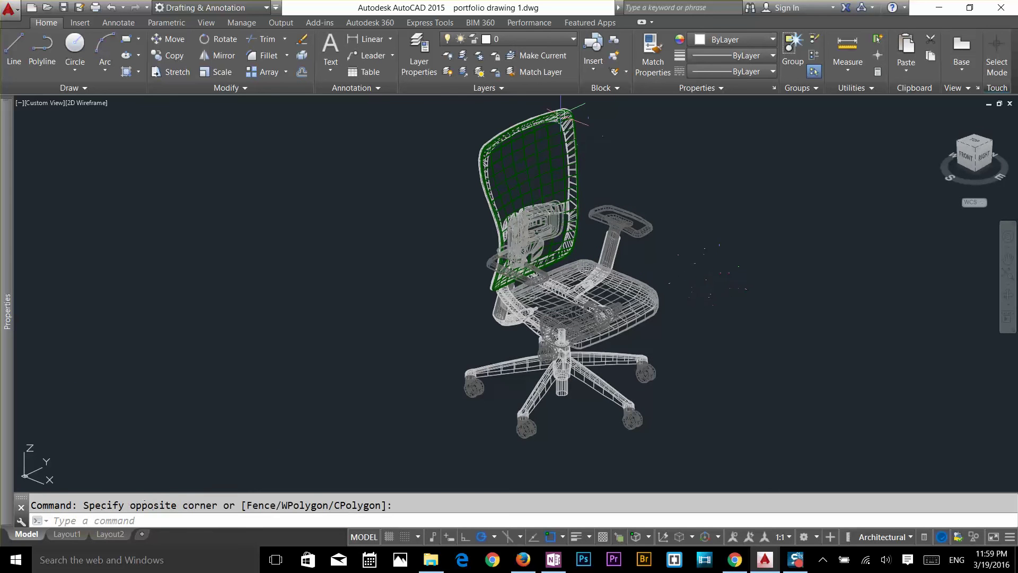
{"action": "left_click", "coordinate": [207, 7]}
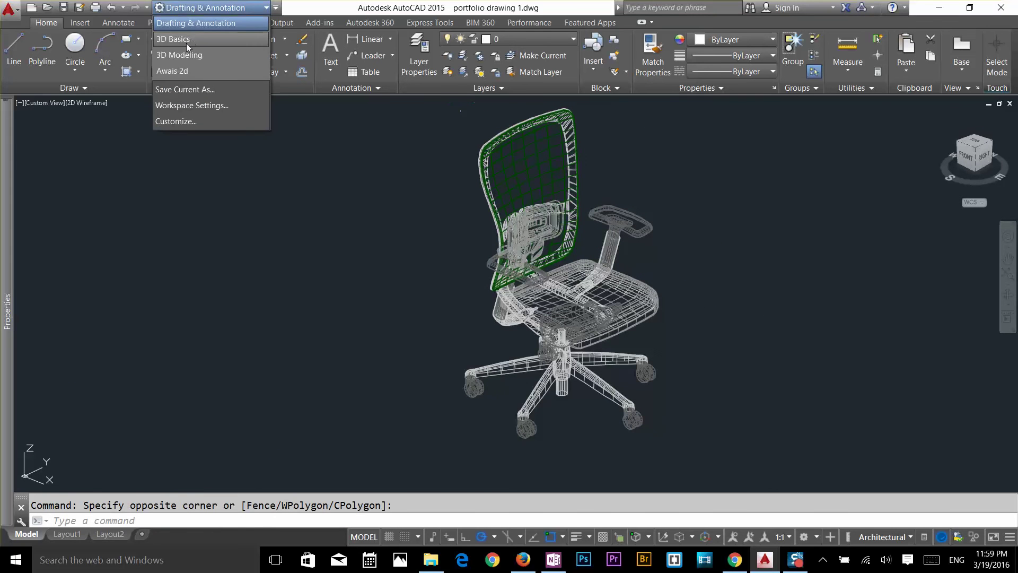
{"action": "left_click", "coordinate": [188, 39]}
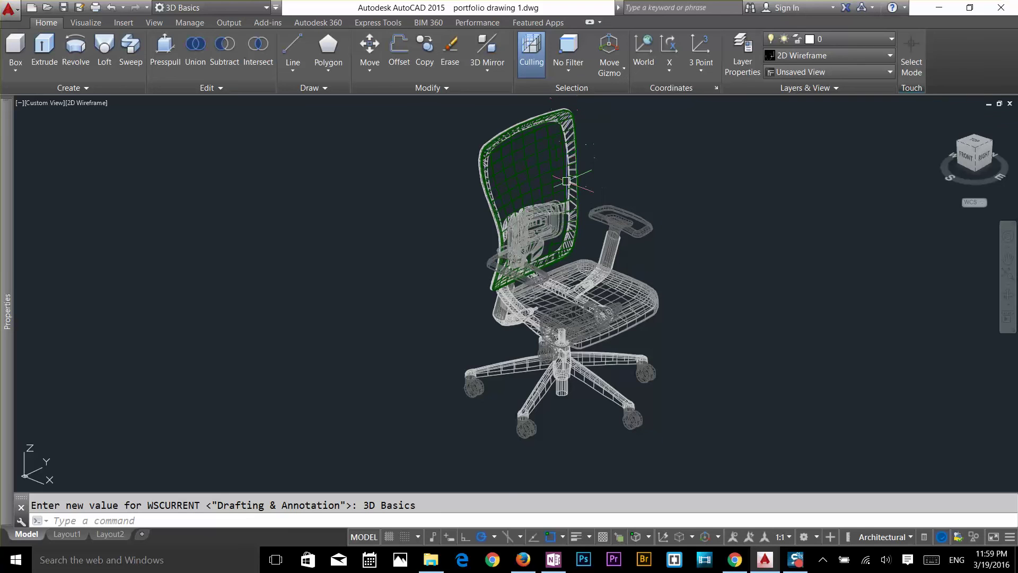
Apply the Shades of Gray visual style and inspect the shaded 3D chair from another angle.
{"action": "left_click", "coordinate": [82, 24]}
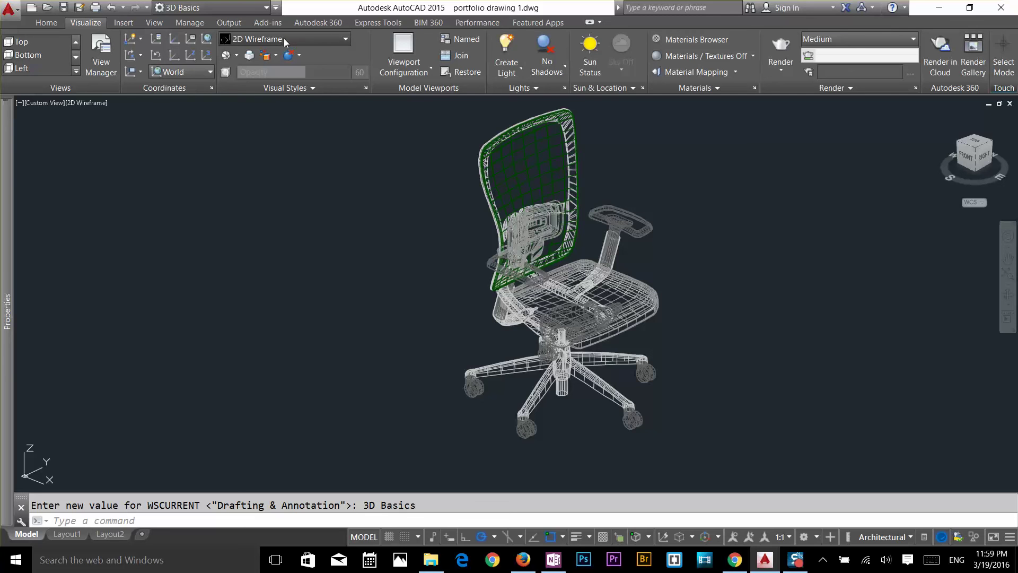
{"action": "left_click", "coordinate": [335, 41]}
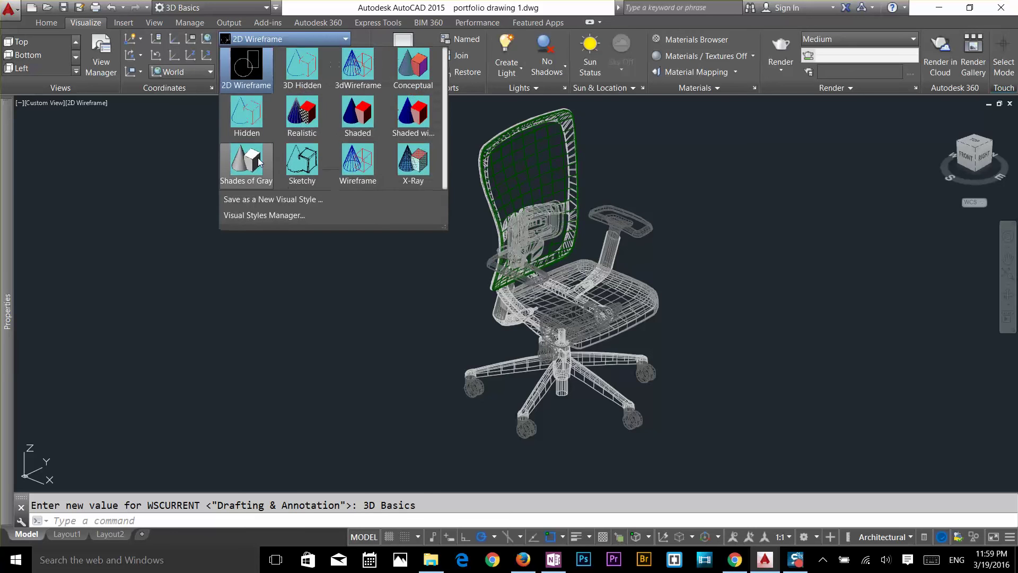
{"action": "left_click", "coordinate": [252, 165]}
{"action": "middle_click_drag", "start_coordinate": [663, 303], "coordinate": [589, 270], "text": "shift"}
{"action": "scroll", "coordinate": [598, 251], "scroll_direction": "down", "scroll_amount": 3}
{"action": "key", "text": "Escape"}
{"action": "scroll", "coordinate": [570, 285], "scroll_direction": "up", "scroll_amount": 2}
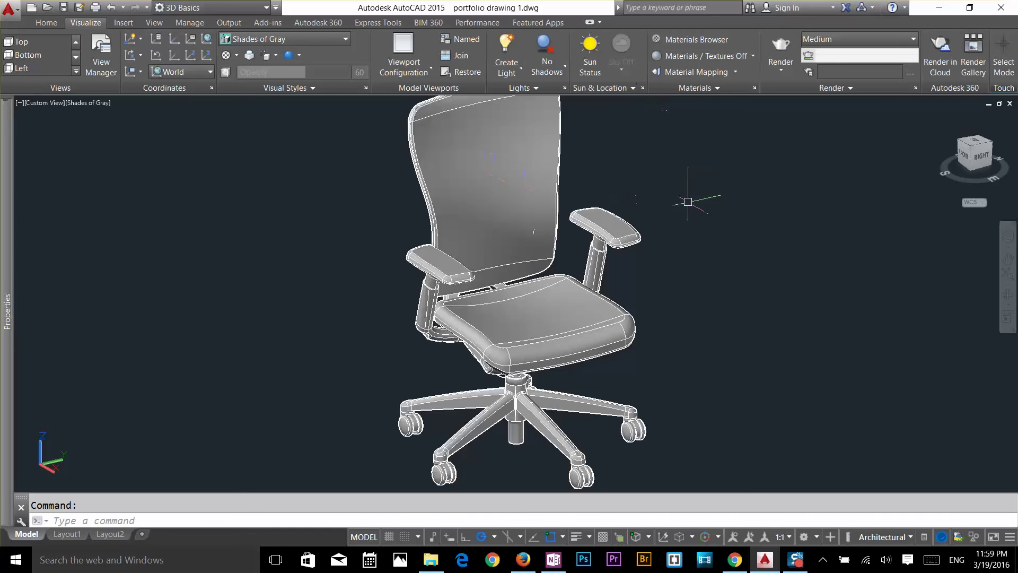
Select the whole 3D chair block in the shaded view.
{"action": "left_click", "coordinate": [487, 190]}
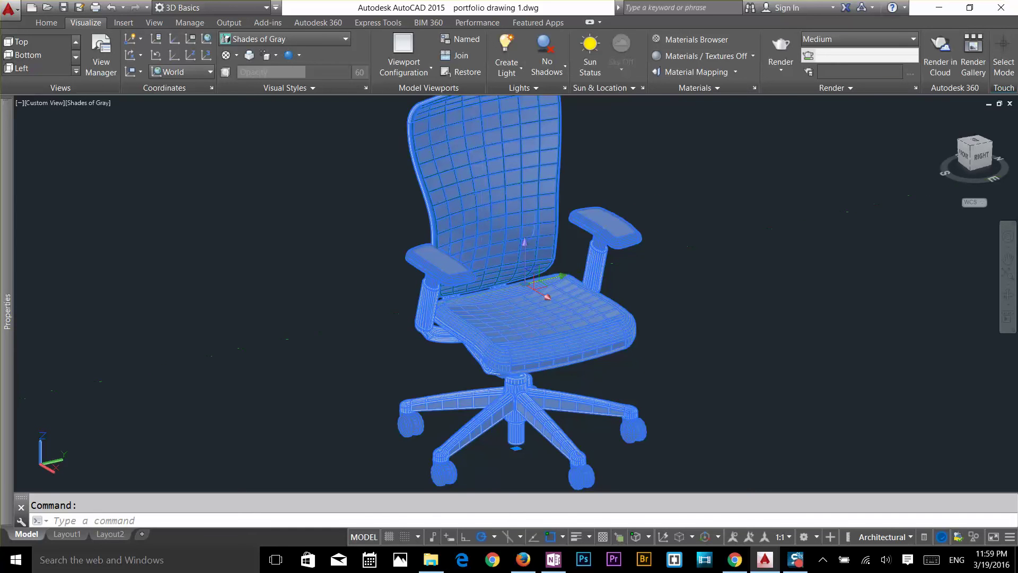
{"action": "left_click", "coordinate": [671, 177]}
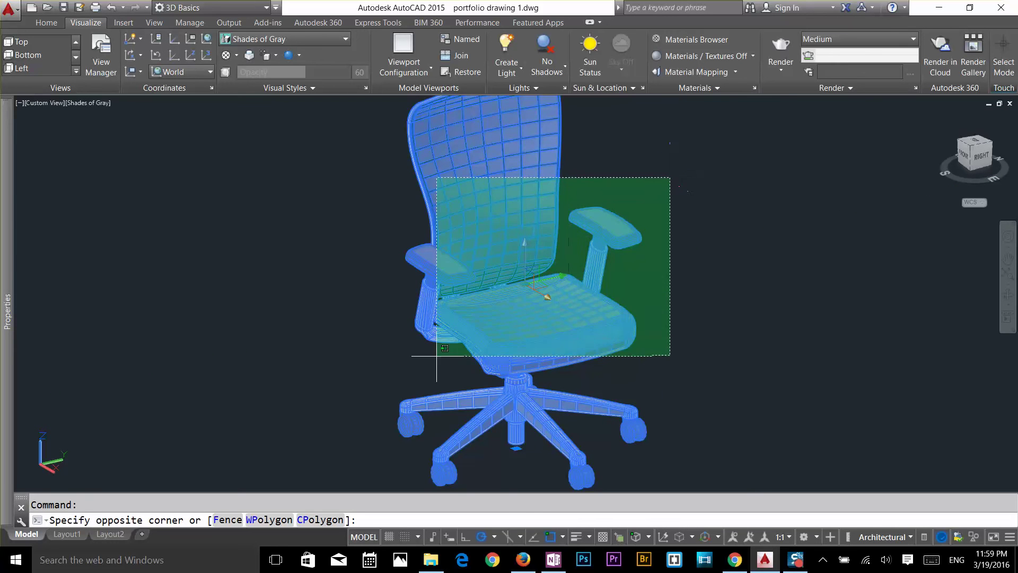
{"action": "left_click", "coordinate": [363, 387]}
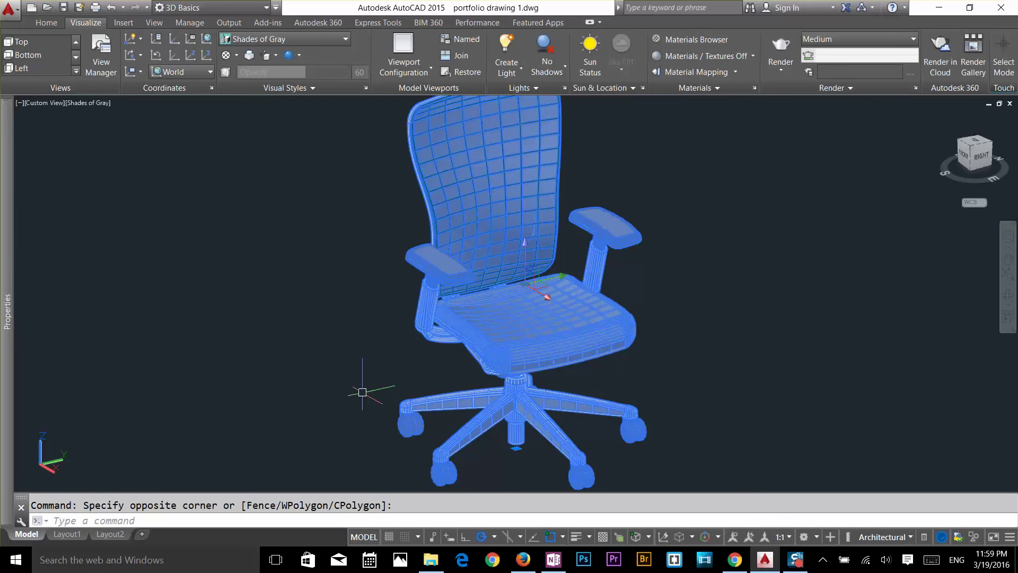